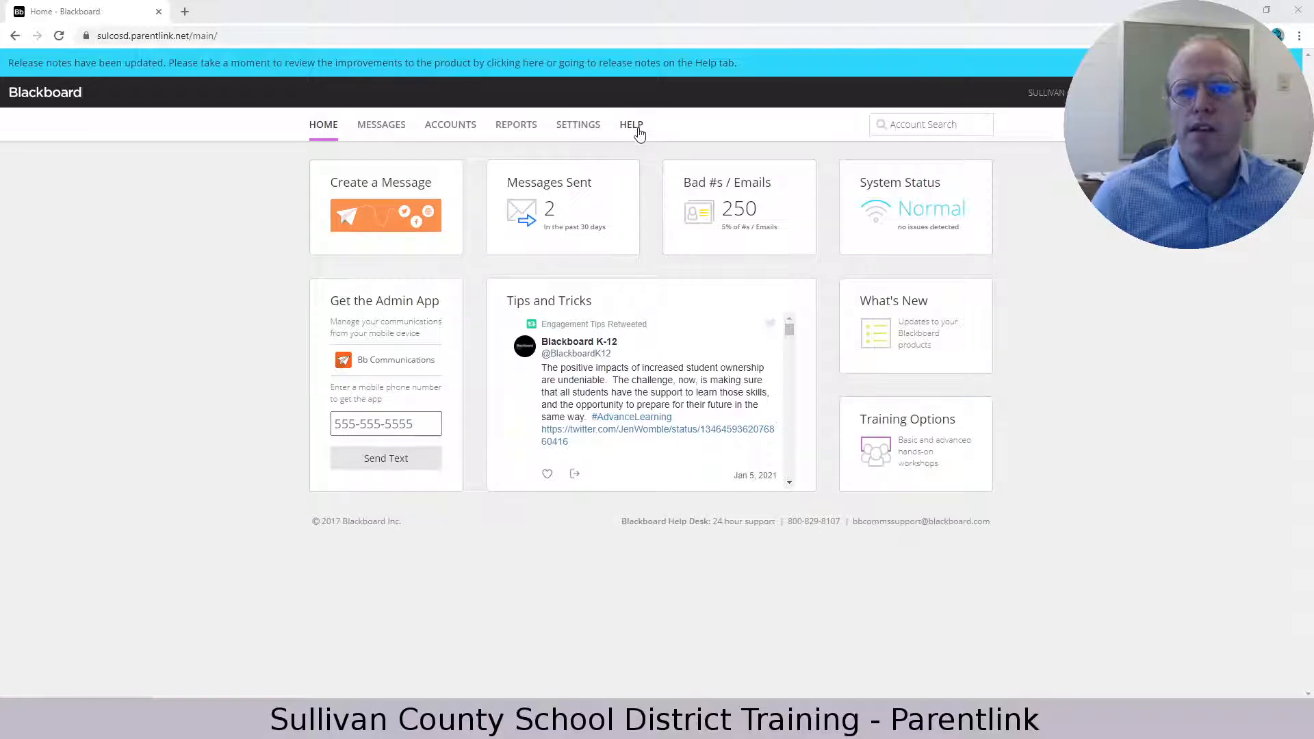
Check the Help page, then show the Social Media Accounts for the district and its three schools.
{"action": "left_click", "coordinate": [636, 128]}
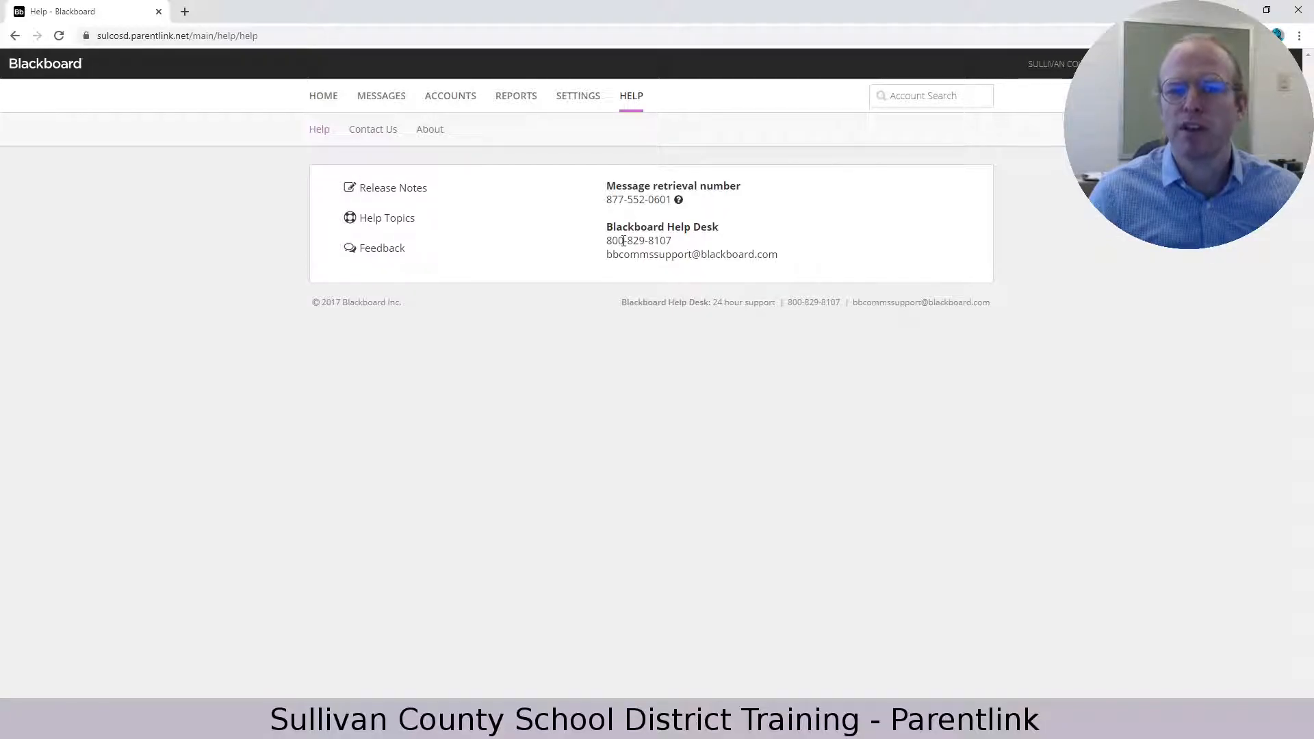
{"action": "left_click", "coordinate": [571, 104]}
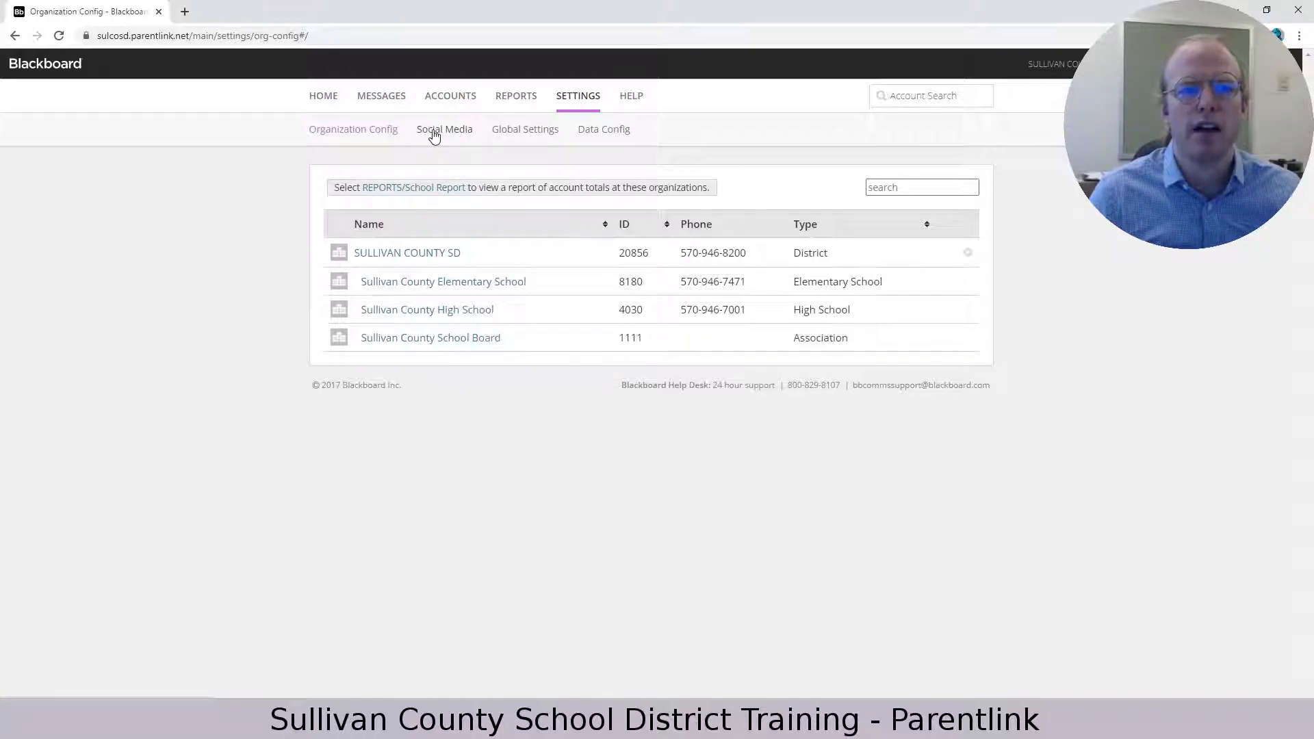
{"action": "left_click", "coordinate": [461, 135]}
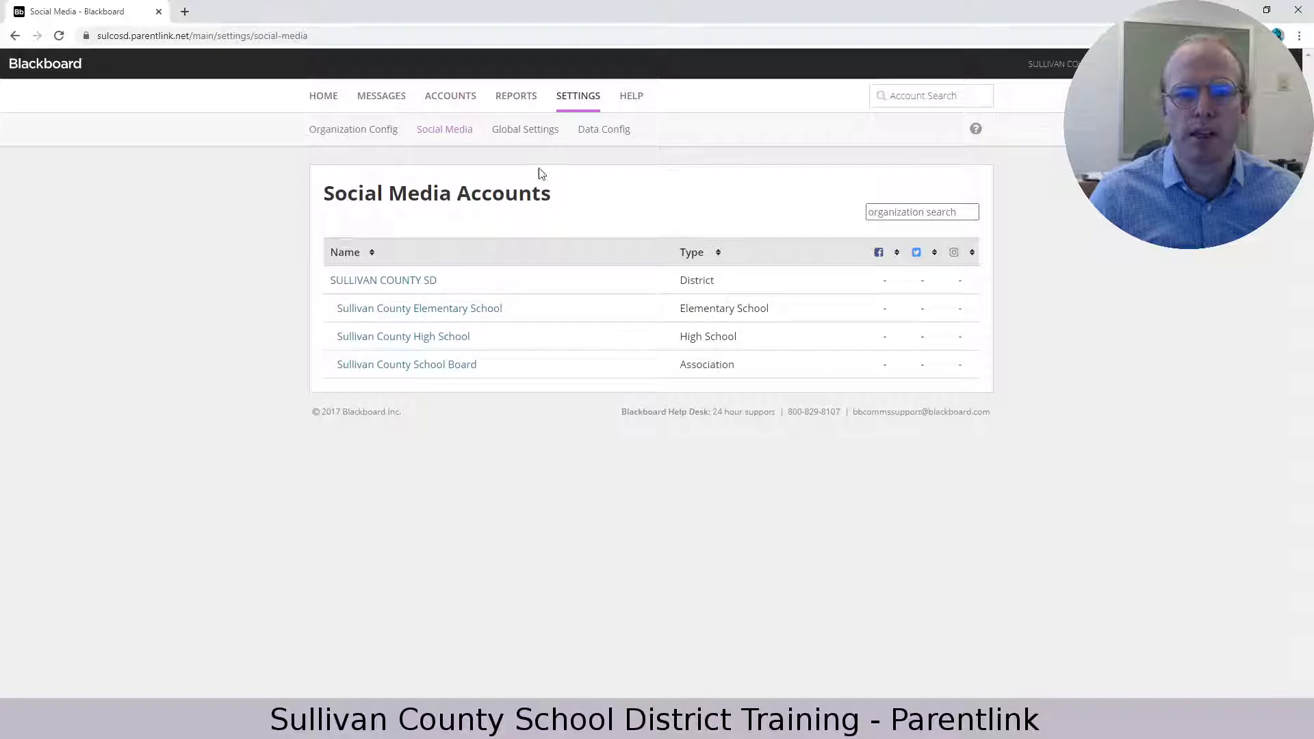
Show Global Settings with the 11:00 PM–04:30 AM delivery blackout and 6-character password minimum.
{"action": "left_click", "coordinate": [525, 130]}
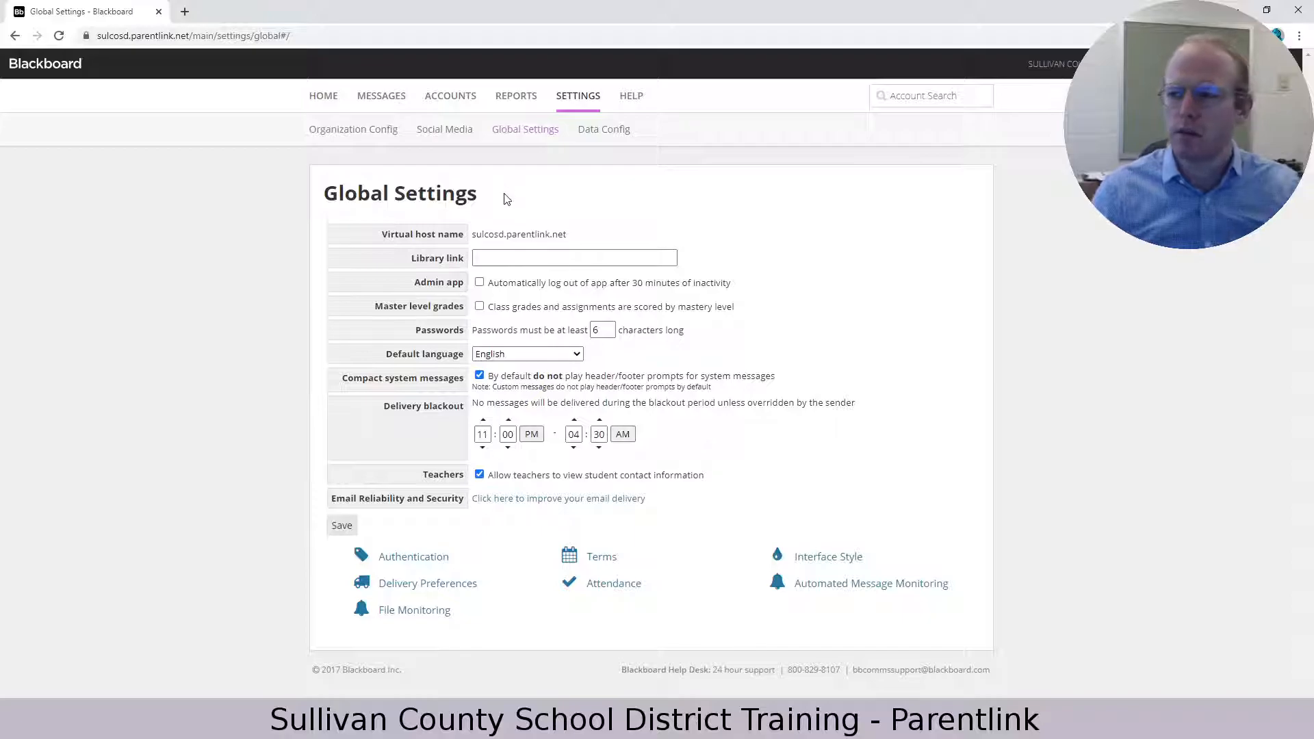
Review the Reports list and Message Tracking report, then go to Manage Accounts.
{"action": "left_click", "coordinate": [529, 103]}
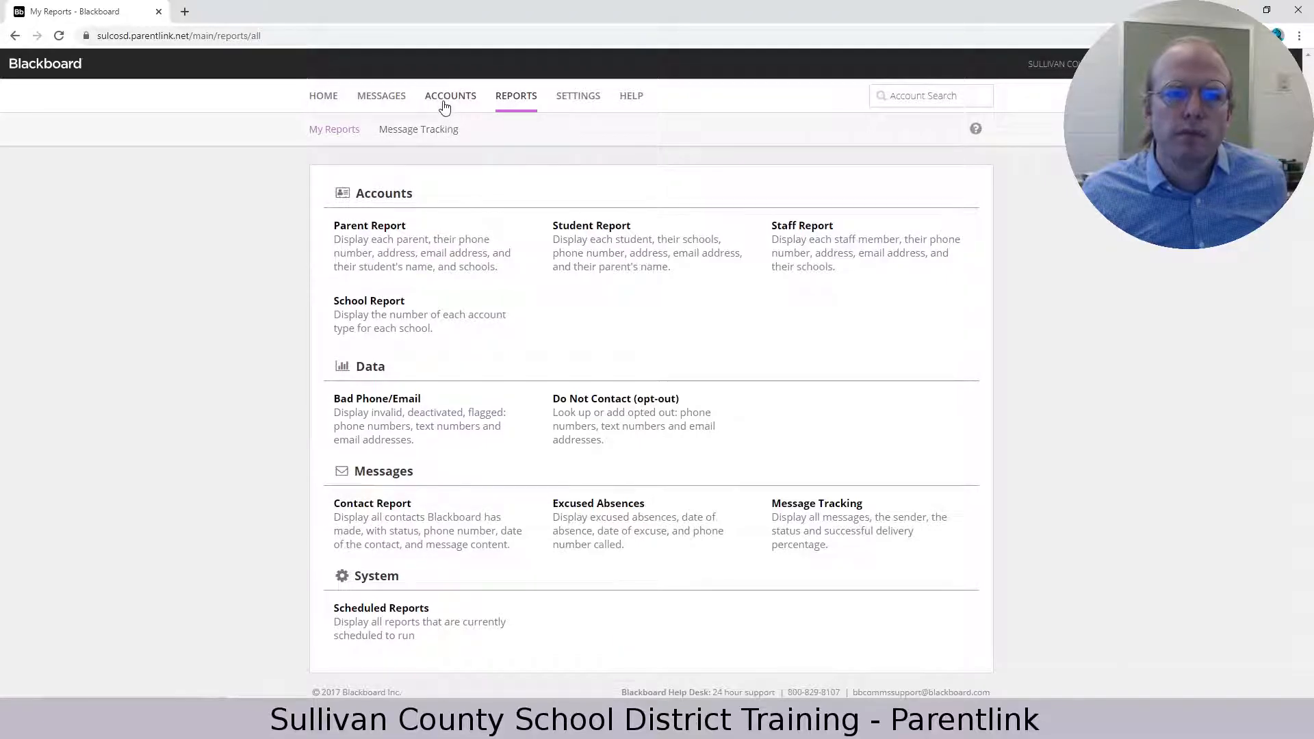
{"action": "left_click", "coordinate": [446, 134]}
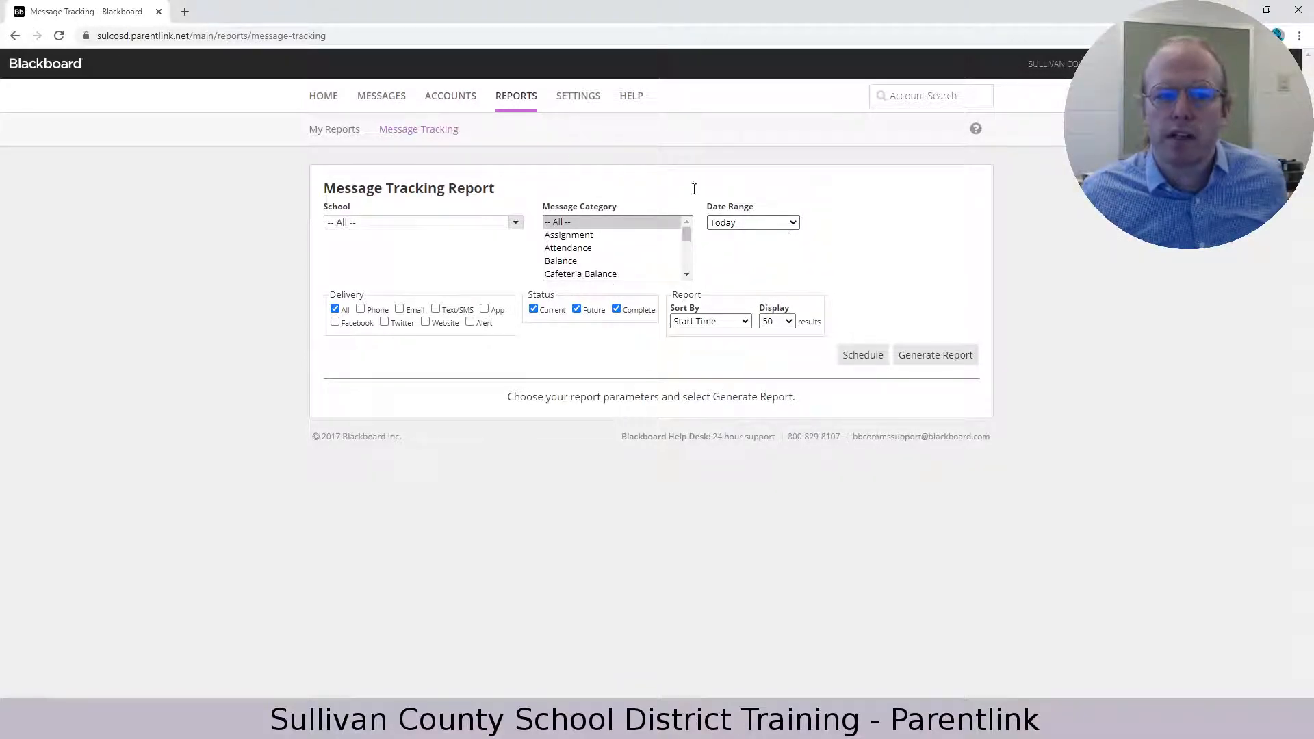
{"action": "left_click", "coordinate": [454, 100]}
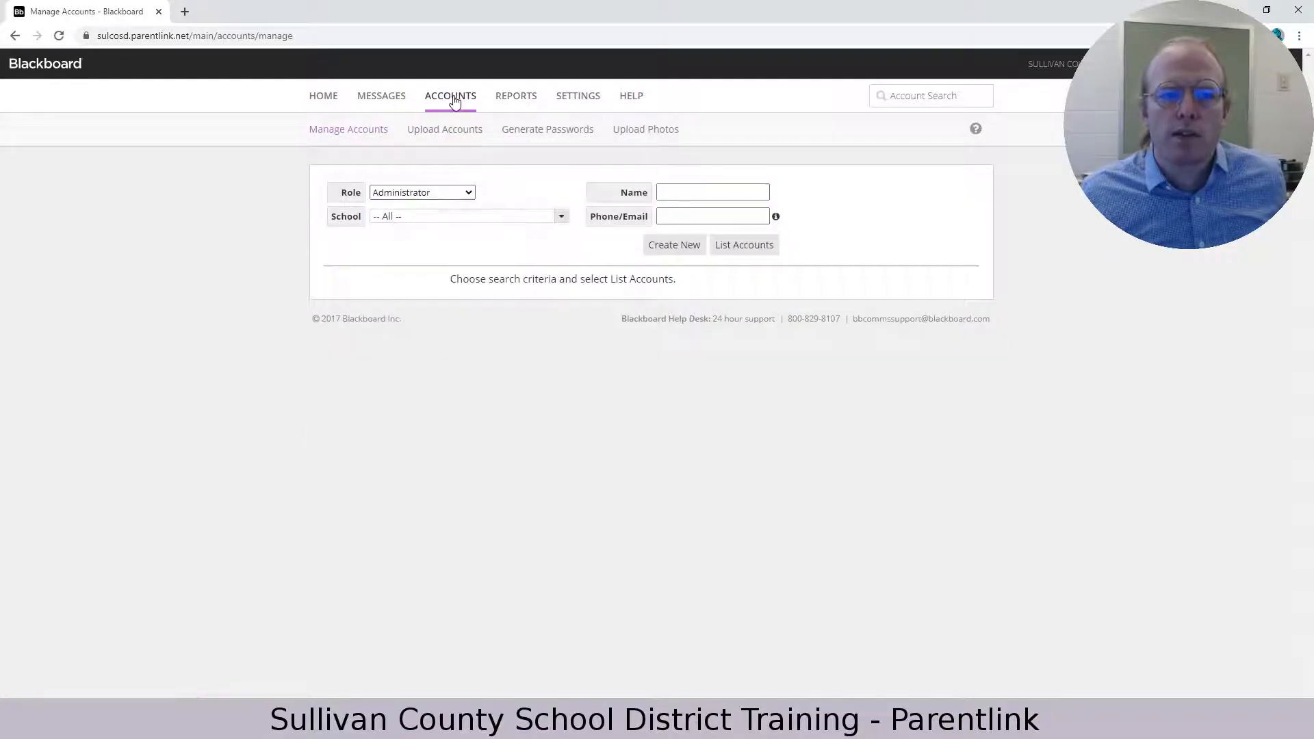
{"action": "left_click", "coordinate": [471, 193]}
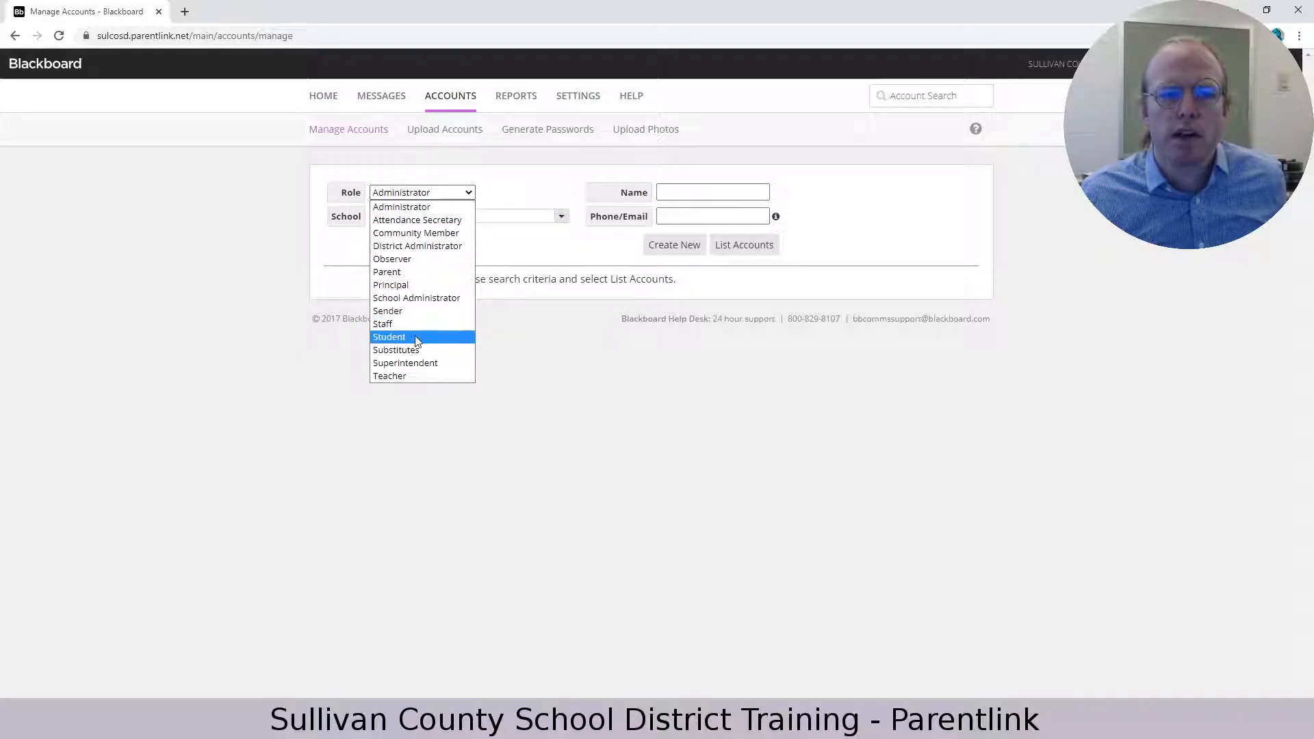
{"action": "left_click", "coordinate": [548, 195]}
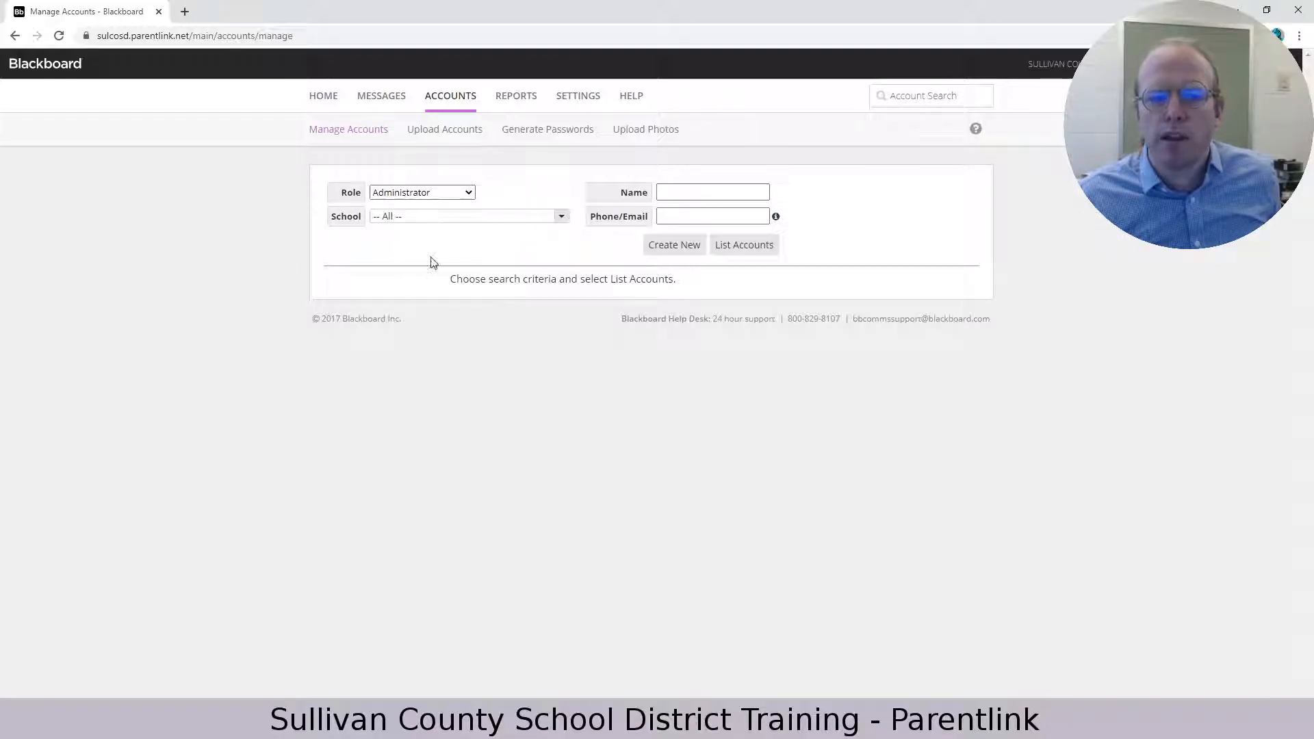
Start a new message on the Send page and open the Recipients chooser.
{"action": "left_click", "coordinate": [383, 96]}
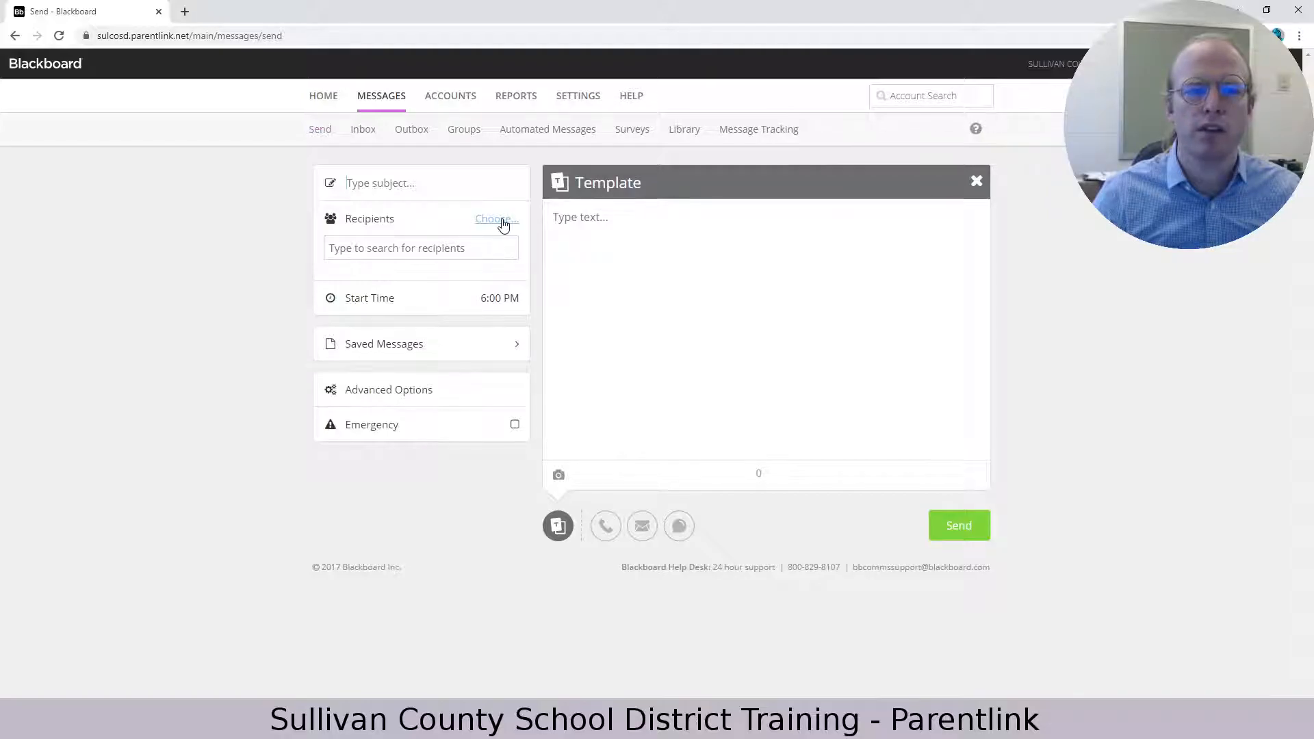
{"action": "left_click", "coordinate": [501, 221]}
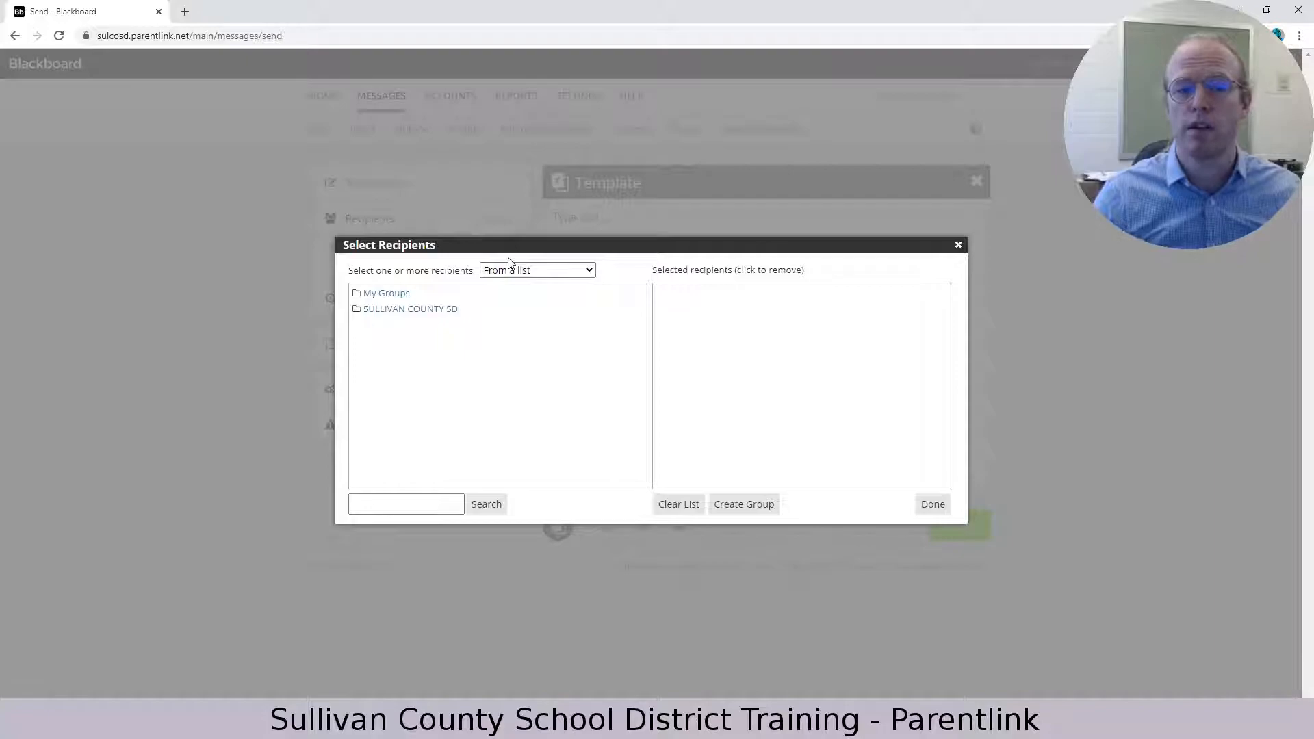
Expand SULLIVAN COUNTY SD, its Groups and Sullivan County Elementary School to view grade and bus lists.
{"action": "left_click", "coordinate": [427, 313]}
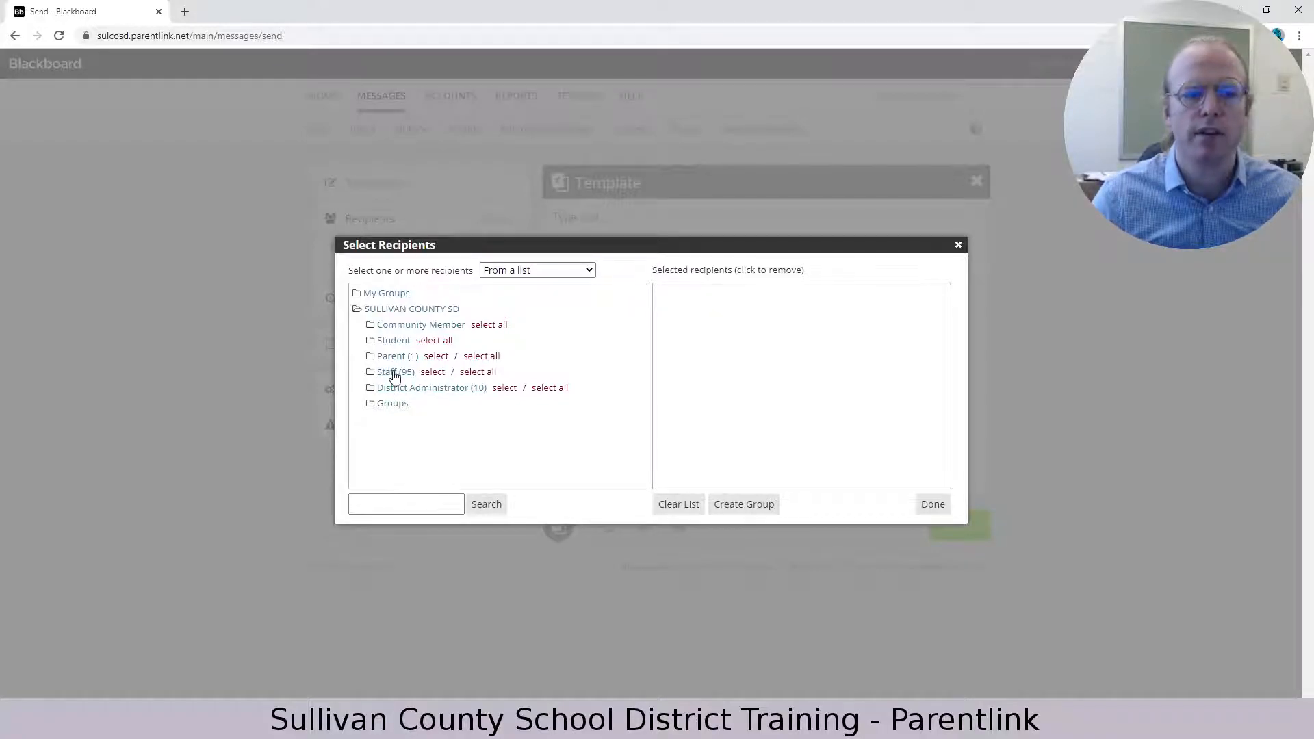
{"action": "left_click", "coordinate": [395, 403]}
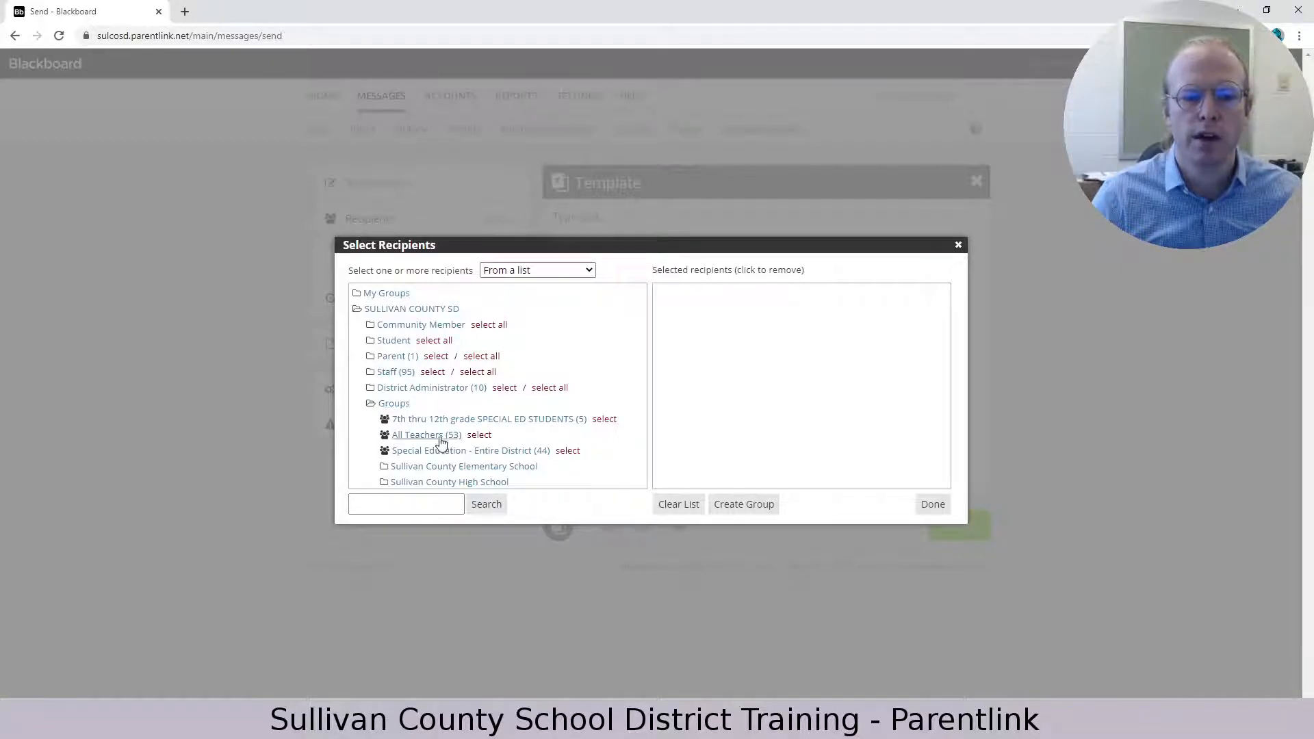
{"action": "left_click", "coordinate": [438, 469]}
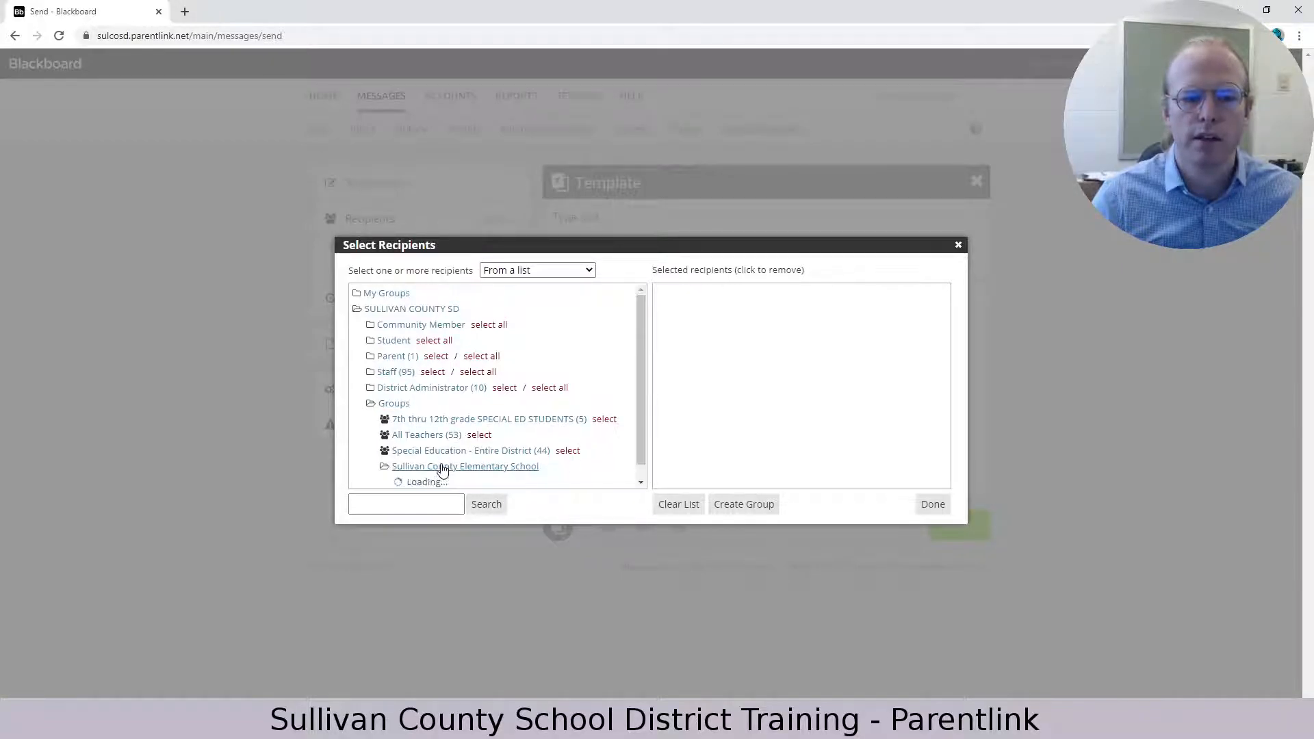
{"action": "scroll", "coordinate": [455, 446], "scroll_direction": "down", "scroll_amount": 4}
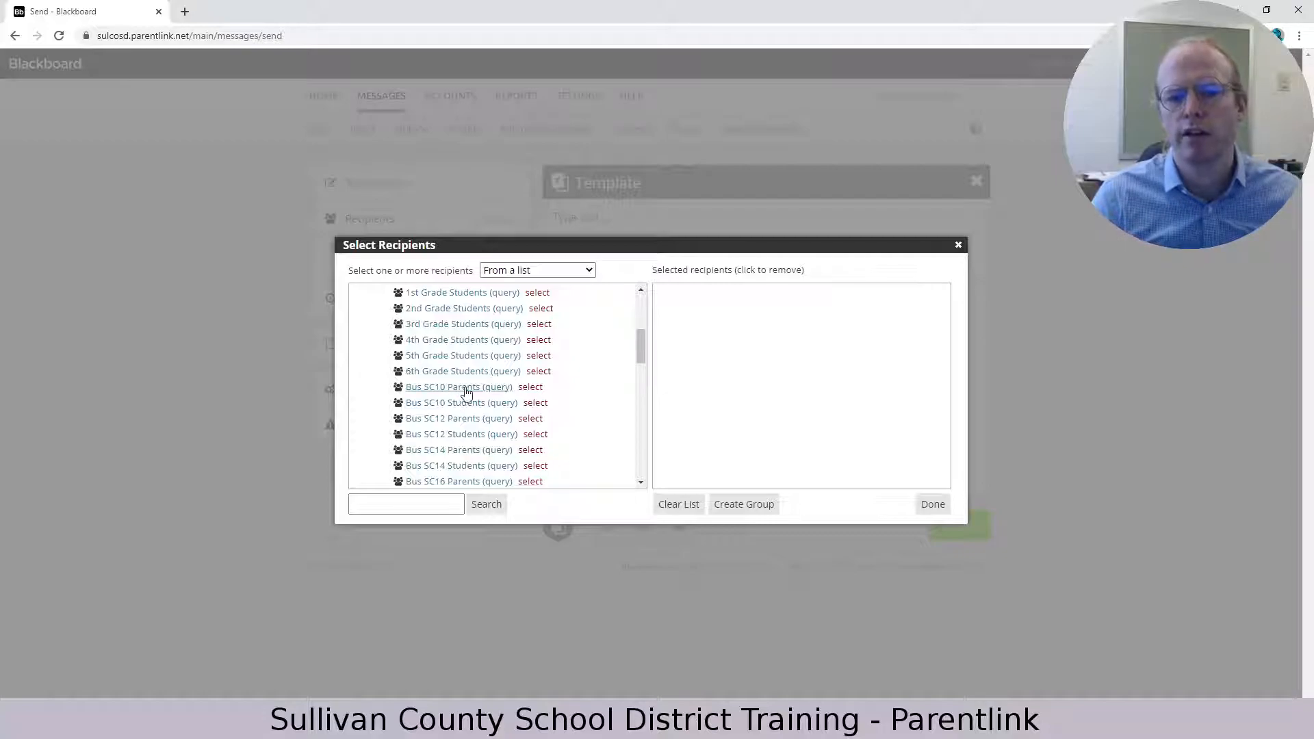
{"action": "scroll", "coordinate": [469, 417], "scroll_direction": "down", "scroll_amount": 1}
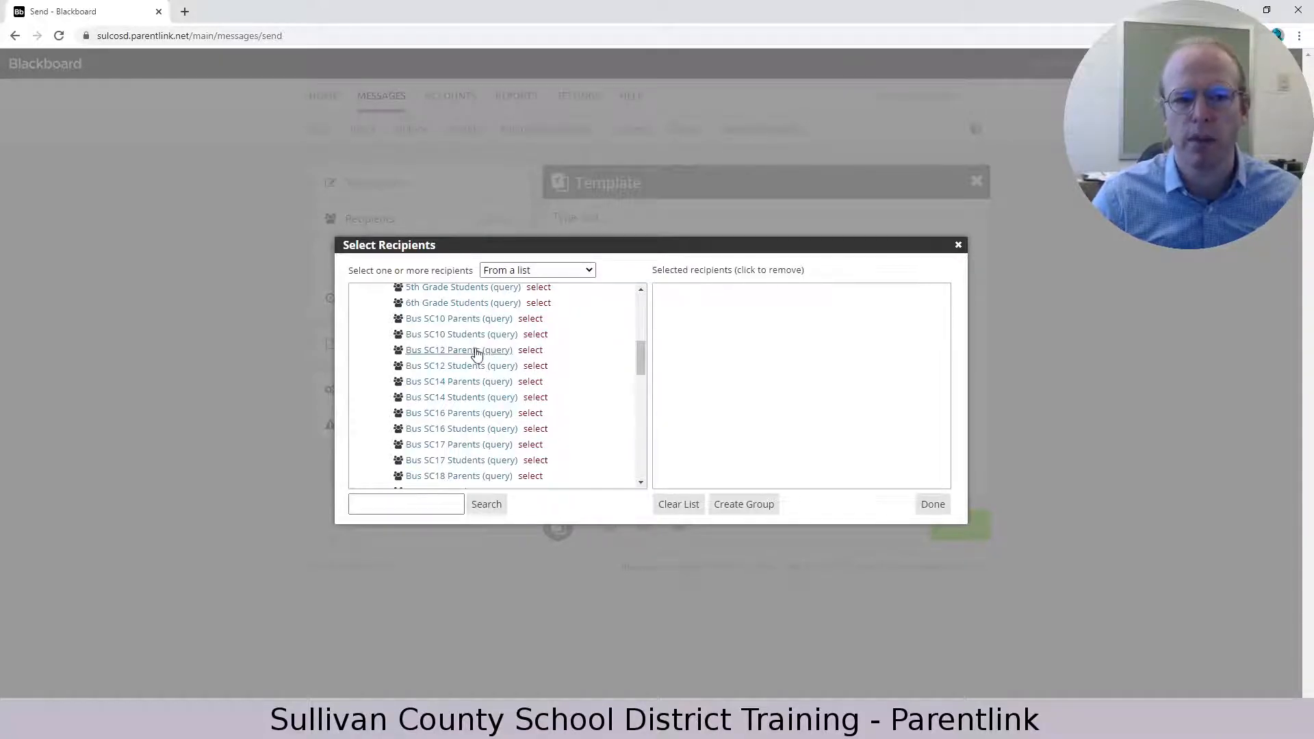
{"action": "scroll", "coordinate": [472, 352], "scroll_direction": "up", "scroll_amount": 5}
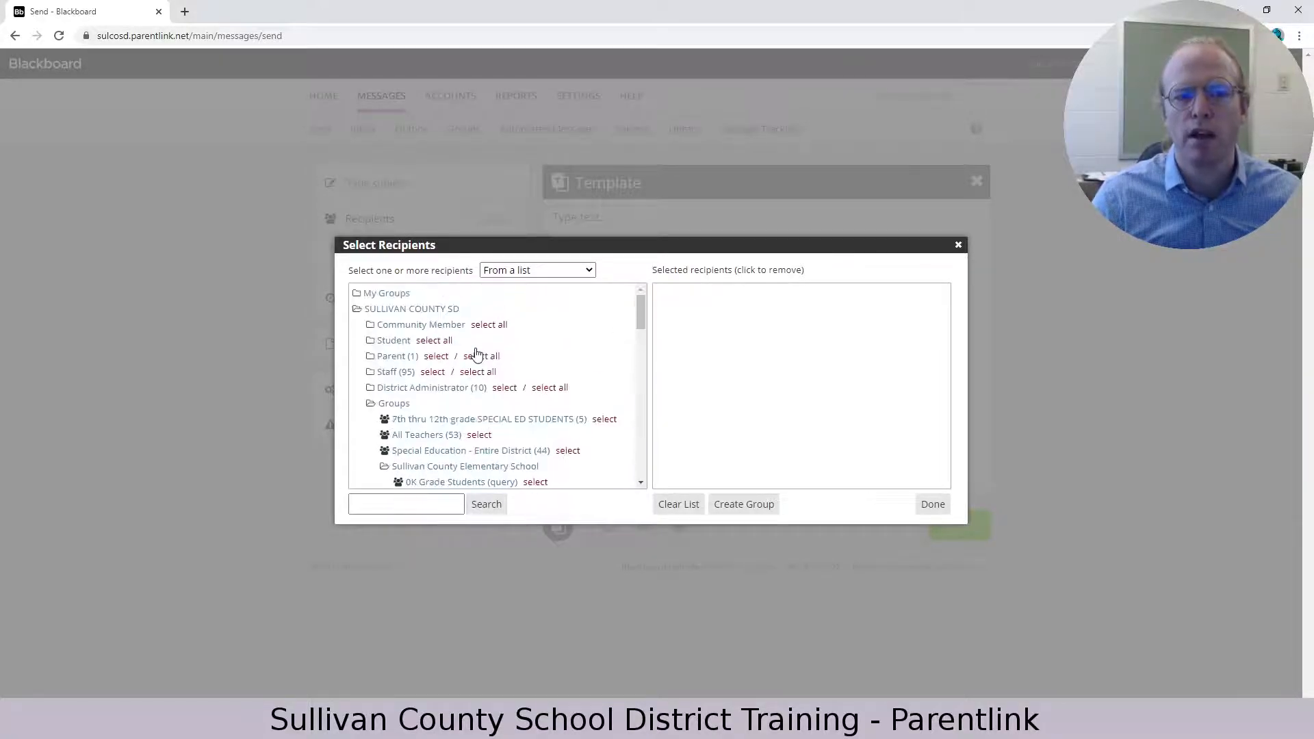
{"action": "left_click", "coordinate": [573, 273]}
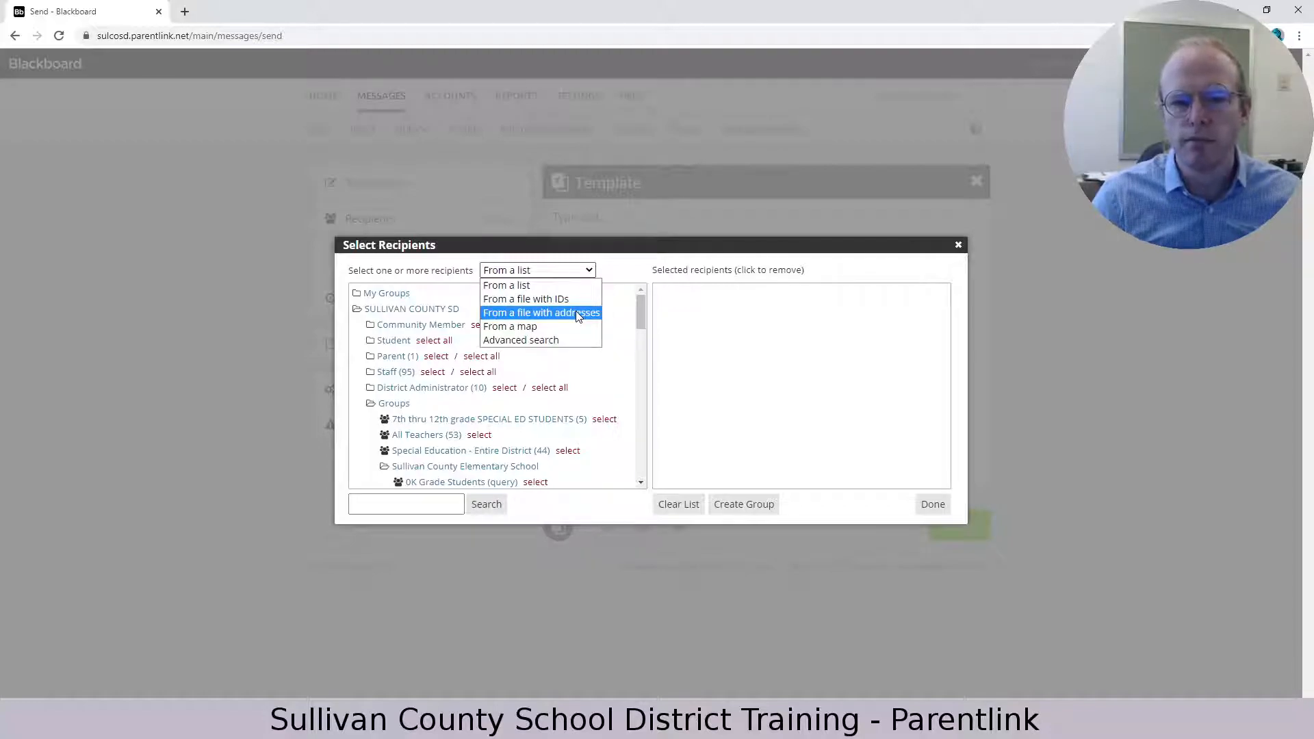
Leave the recipient source on 'From a file with addresses' and close Select Recipients without adding anyone.
{"action": "left_click", "coordinate": [531, 315]}
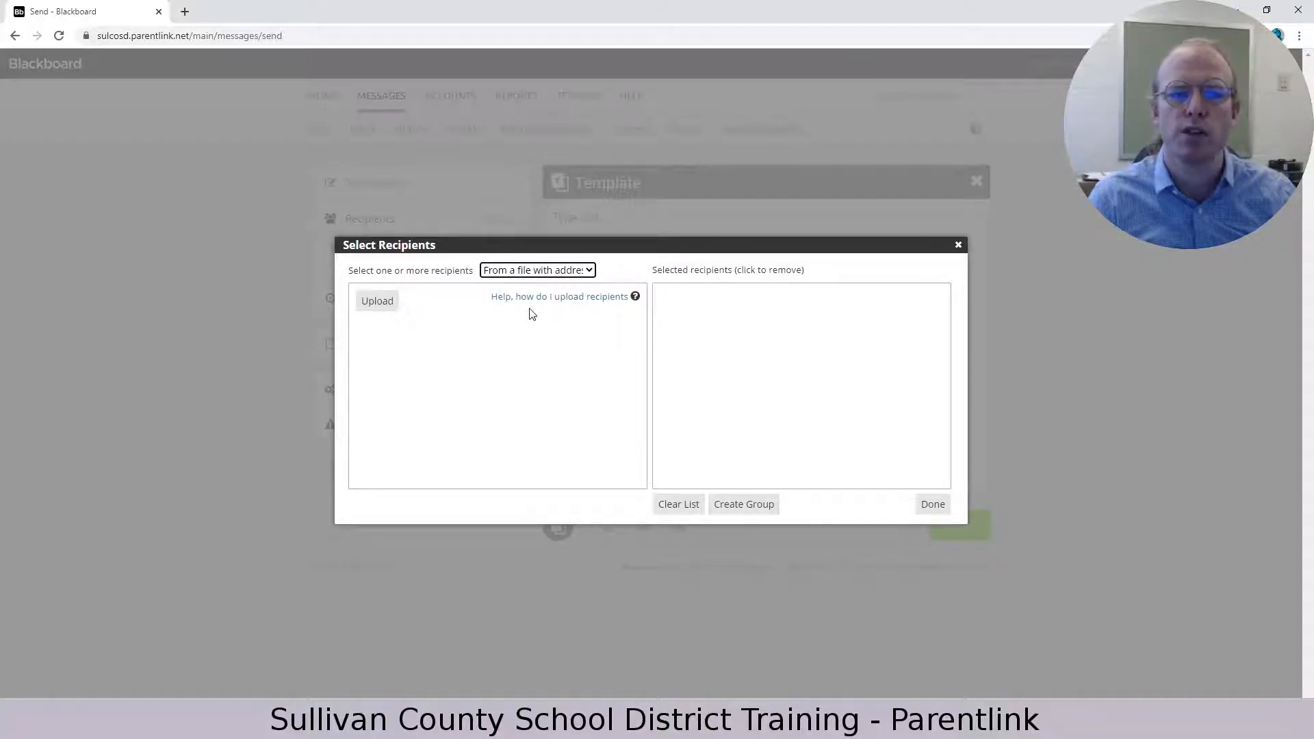
{"action": "left_click", "coordinate": [579, 271]}
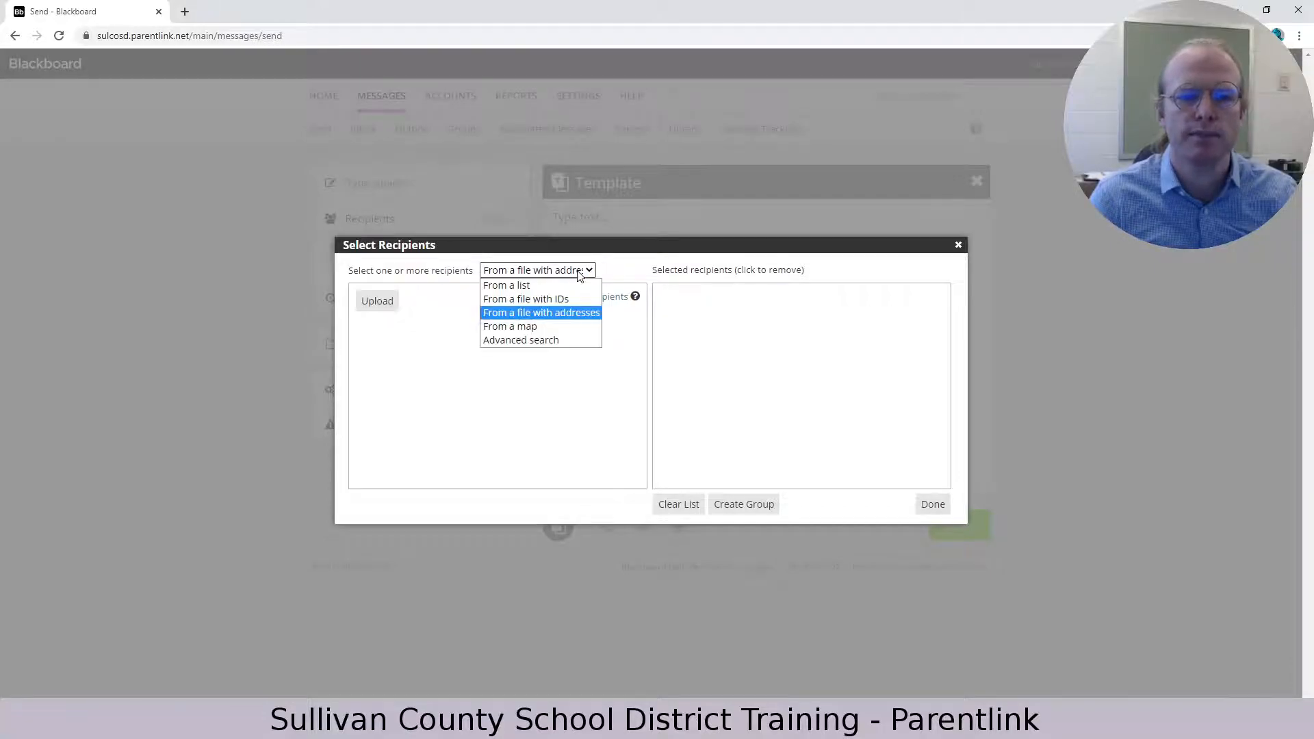
{"action": "left_click", "coordinate": [664, 408]}
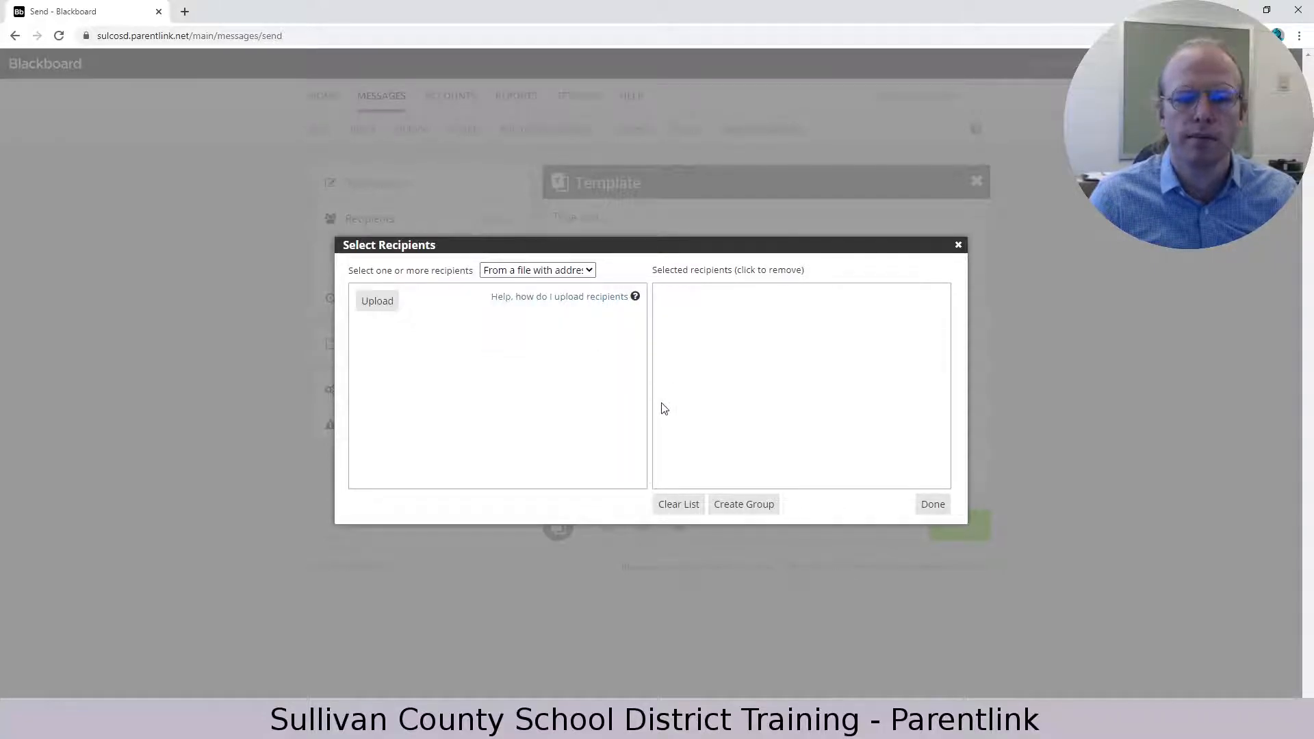
{"action": "left_click", "coordinate": [580, 271]}
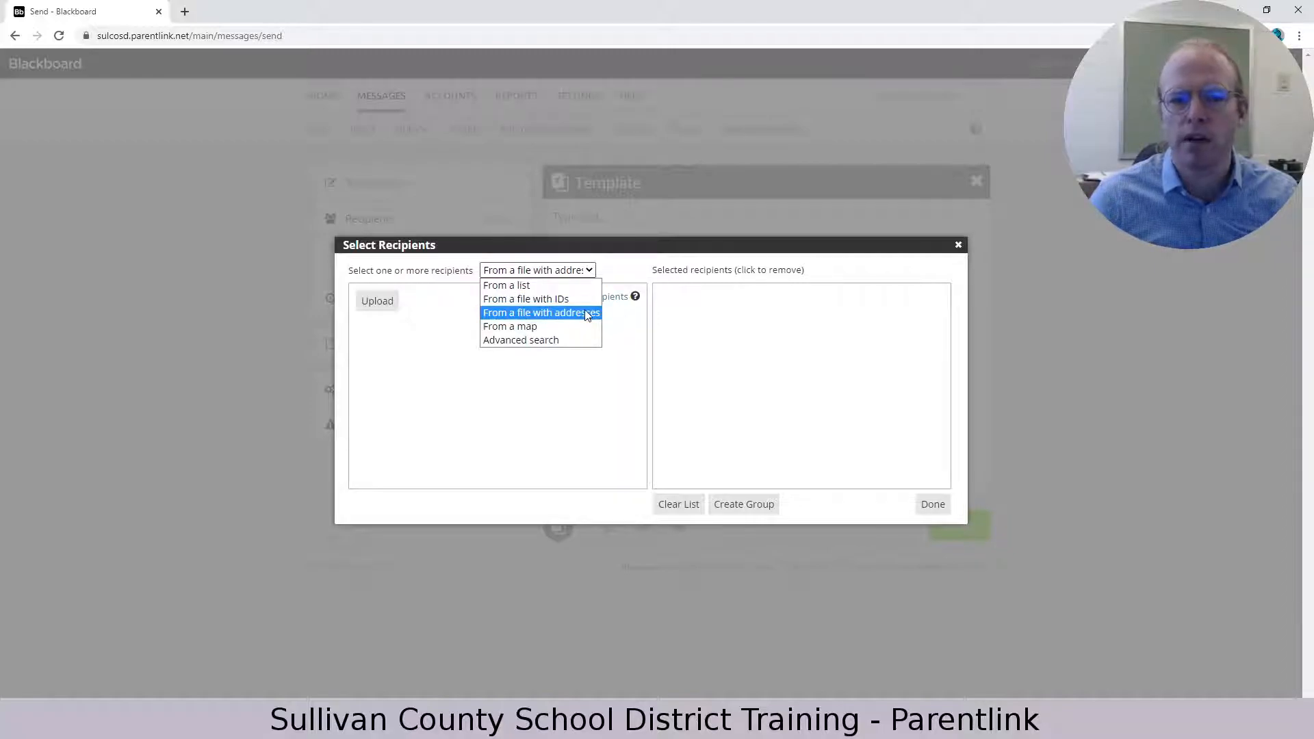
{"action": "left_click", "coordinate": [648, 340]}
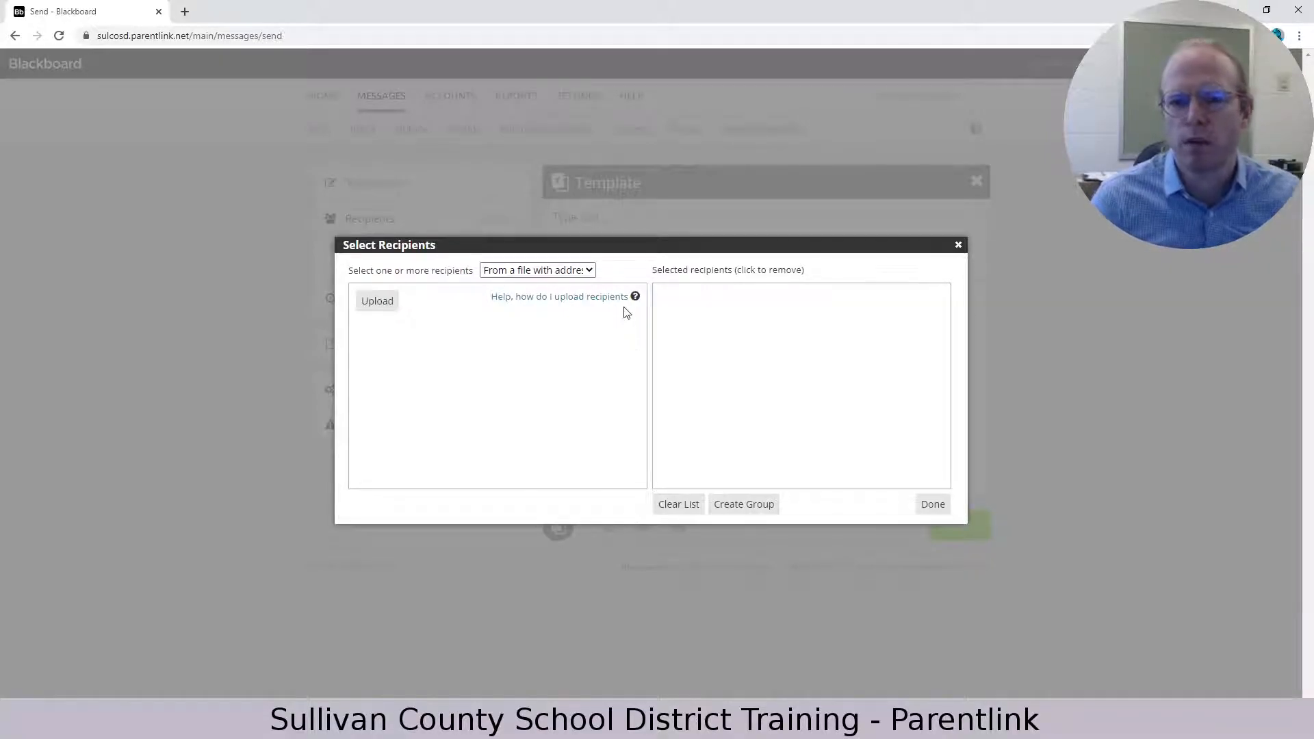
{"action": "left_click", "coordinate": [958, 245]}
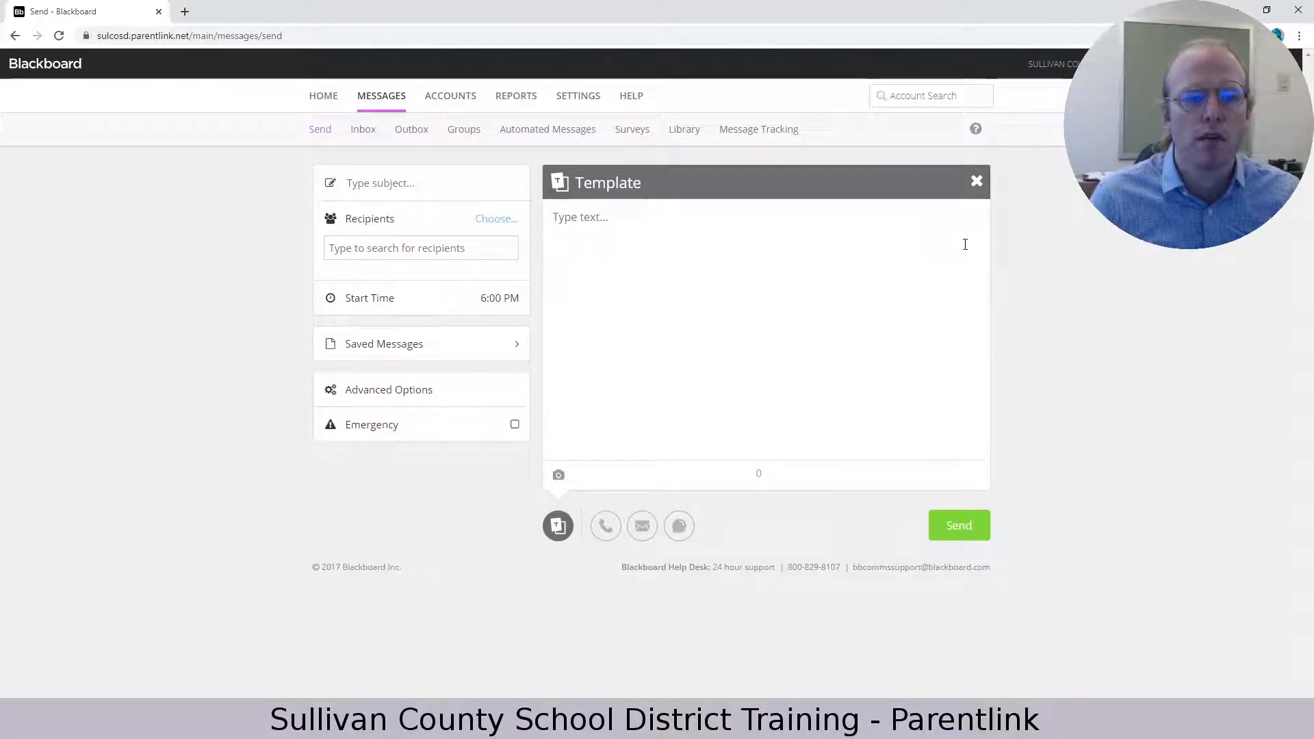
Enter 'Test Message' as the message subject.
{"action": "left_click", "coordinate": [459, 190]}
{"action": "type", "text": "Test Message"}
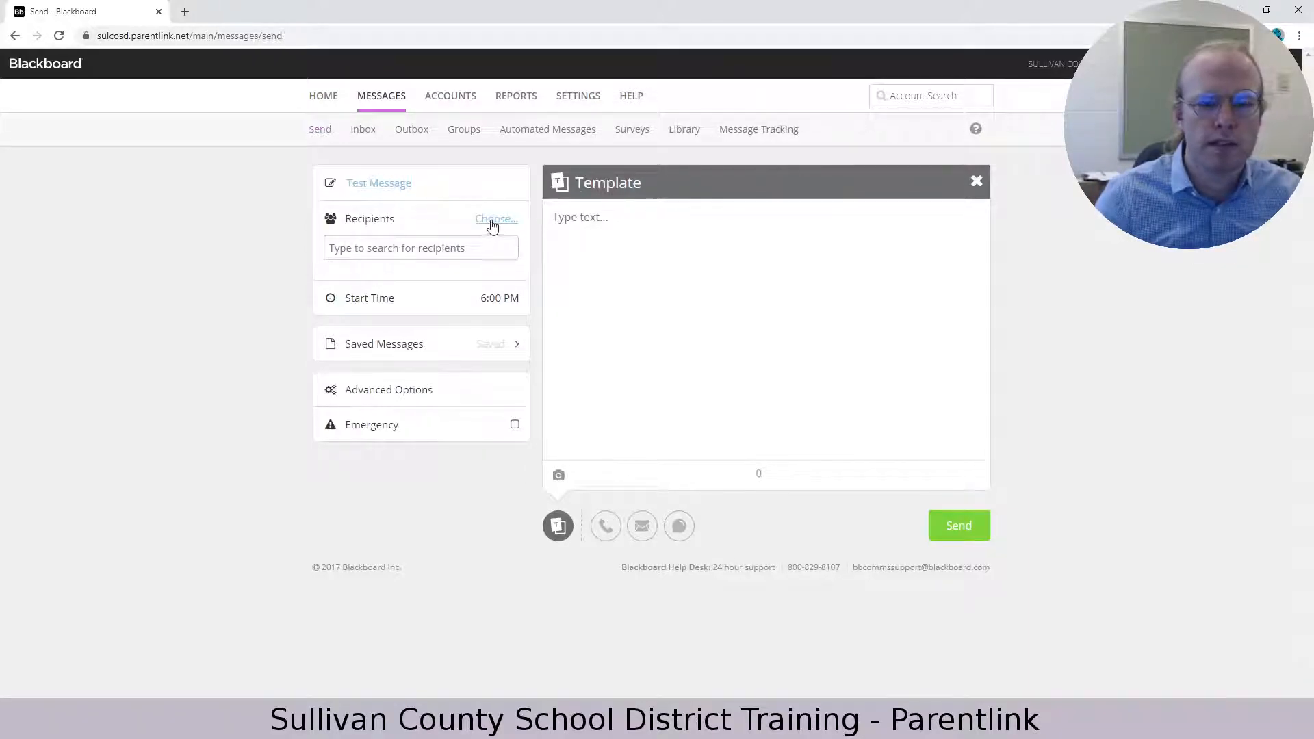
In Advanced Options, keep the 6:00 PM start, enable delivery to ALL recipient addresses, save and verify.
{"action": "left_click", "coordinate": [496, 306]}
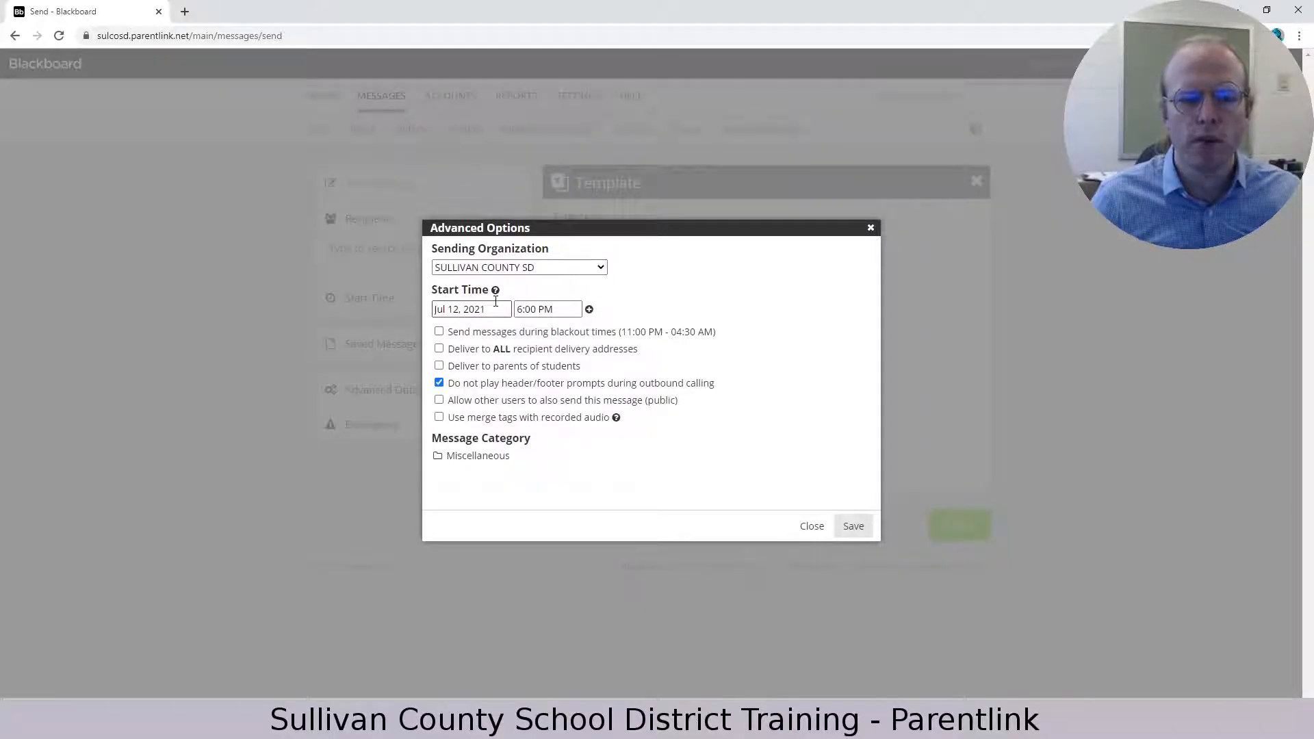
{"action": "left_click", "coordinate": [558, 309]}
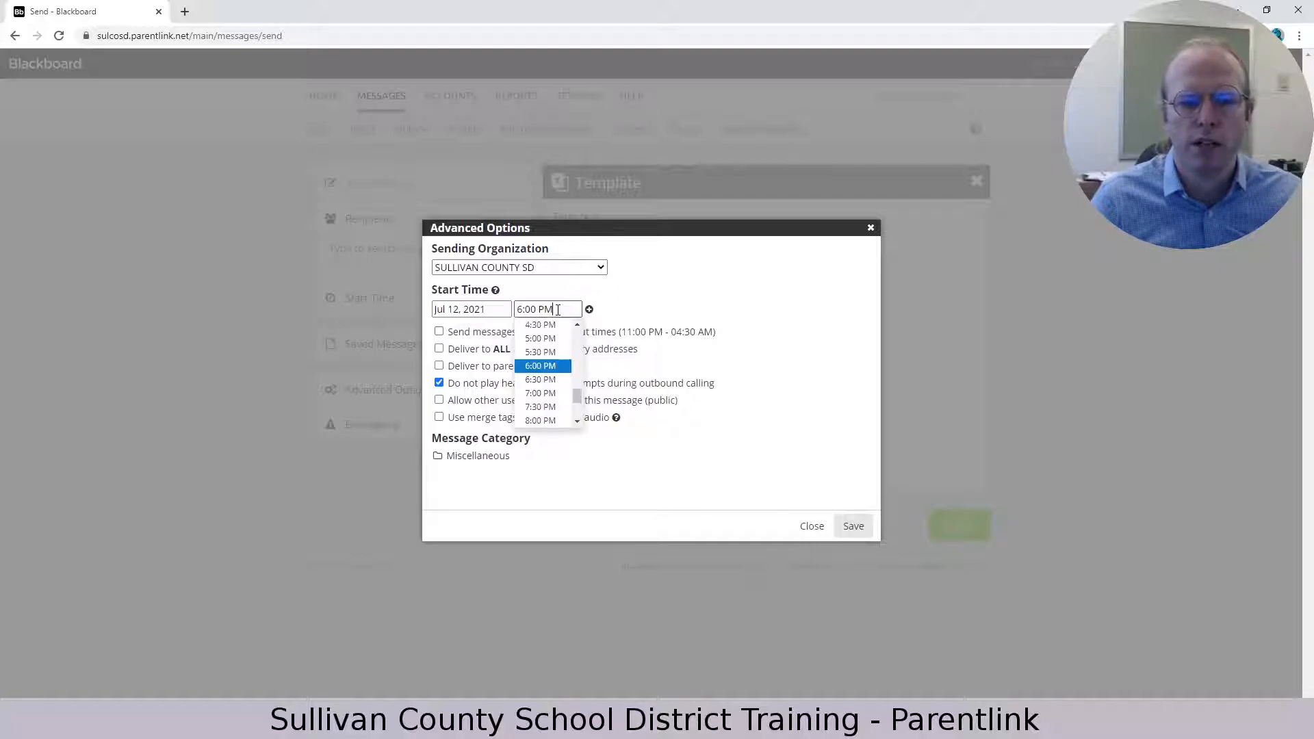
{"action": "left_click", "coordinate": [642, 291]}
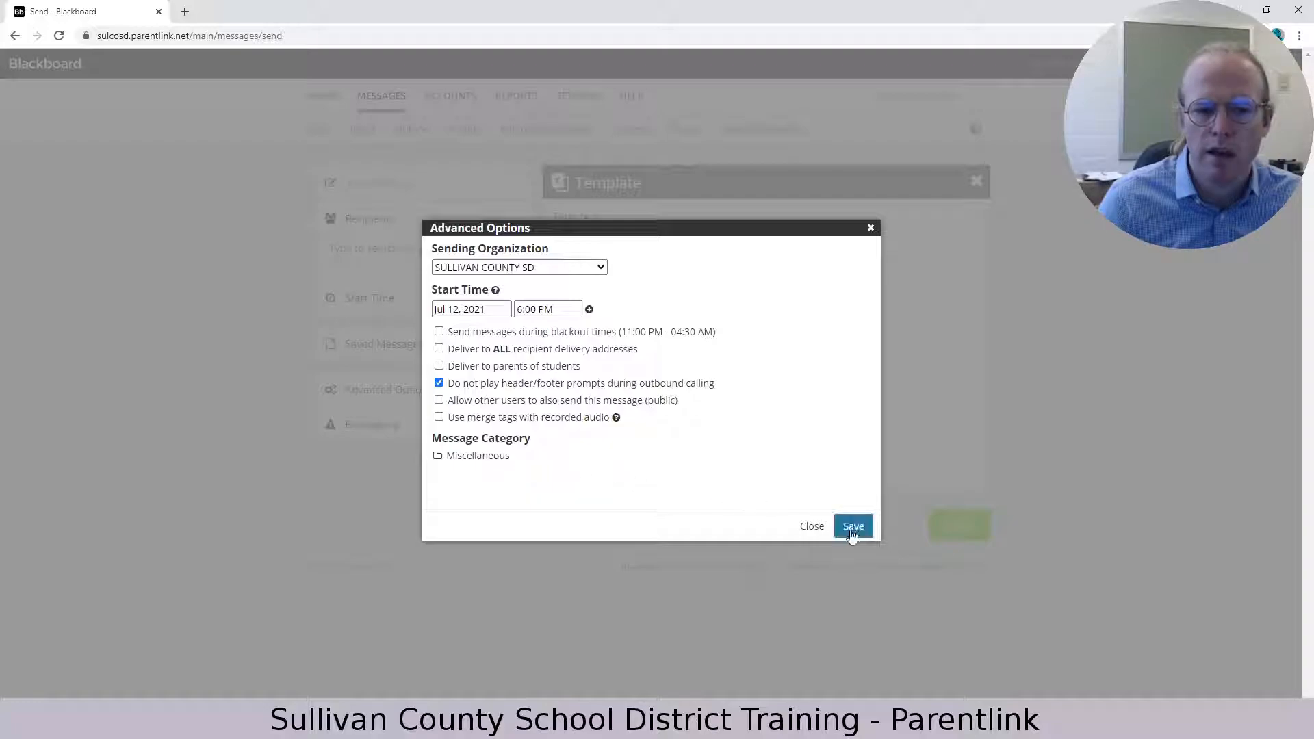
{"action": "left_click", "coordinate": [439, 349]}
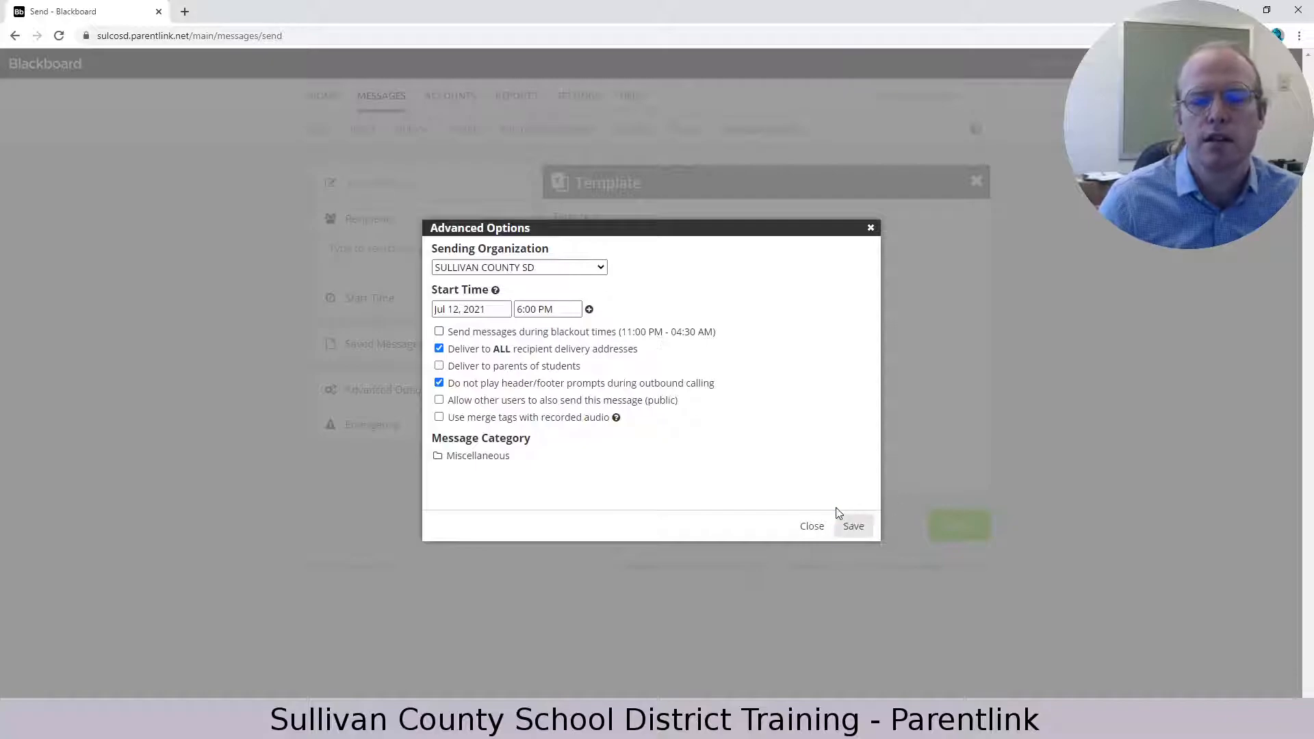
{"action": "left_click", "coordinate": [813, 527]}
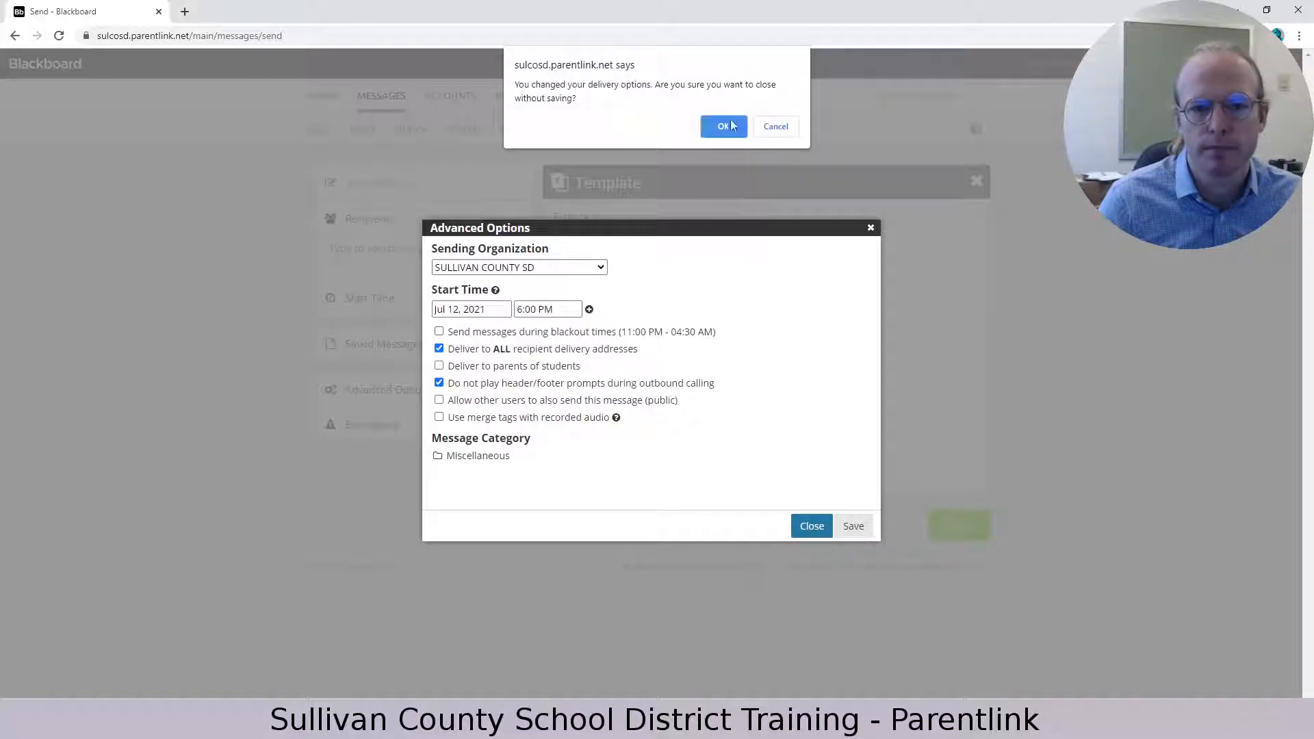
{"action": "left_click", "coordinate": [776, 128]}
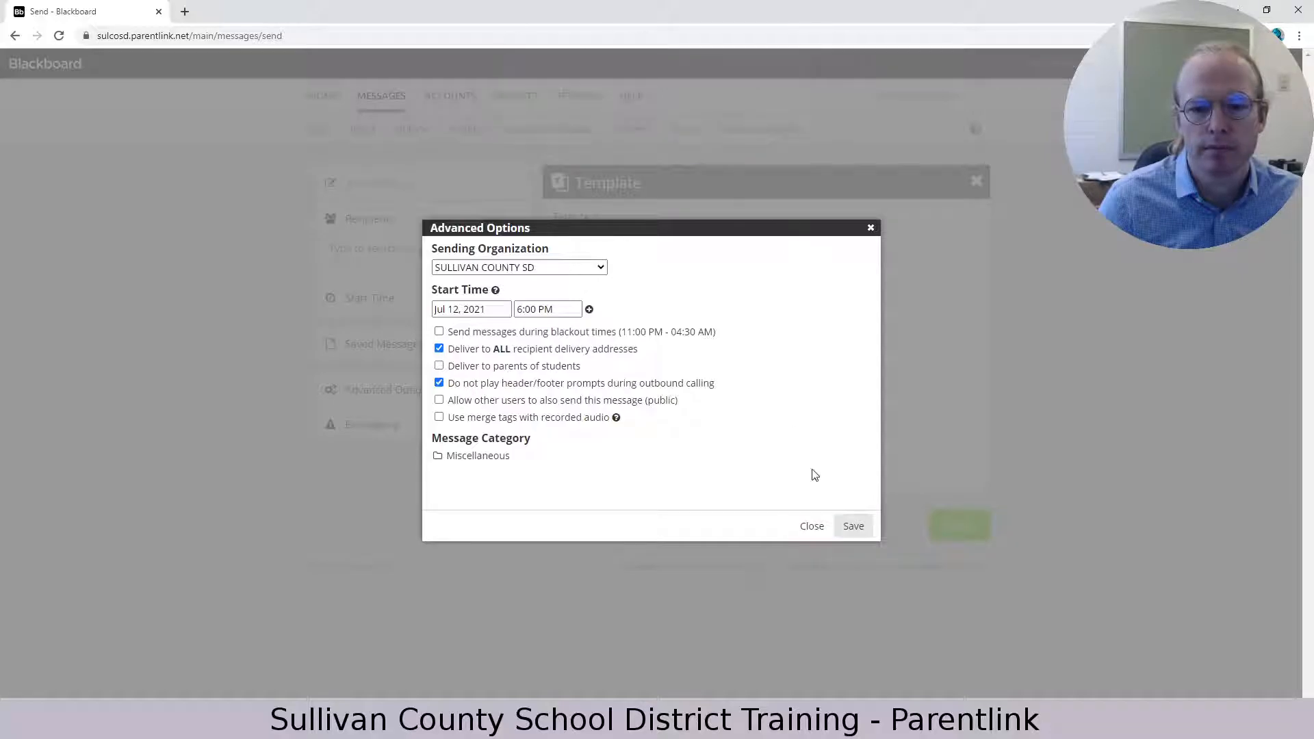
{"action": "left_click", "coordinate": [855, 529]}
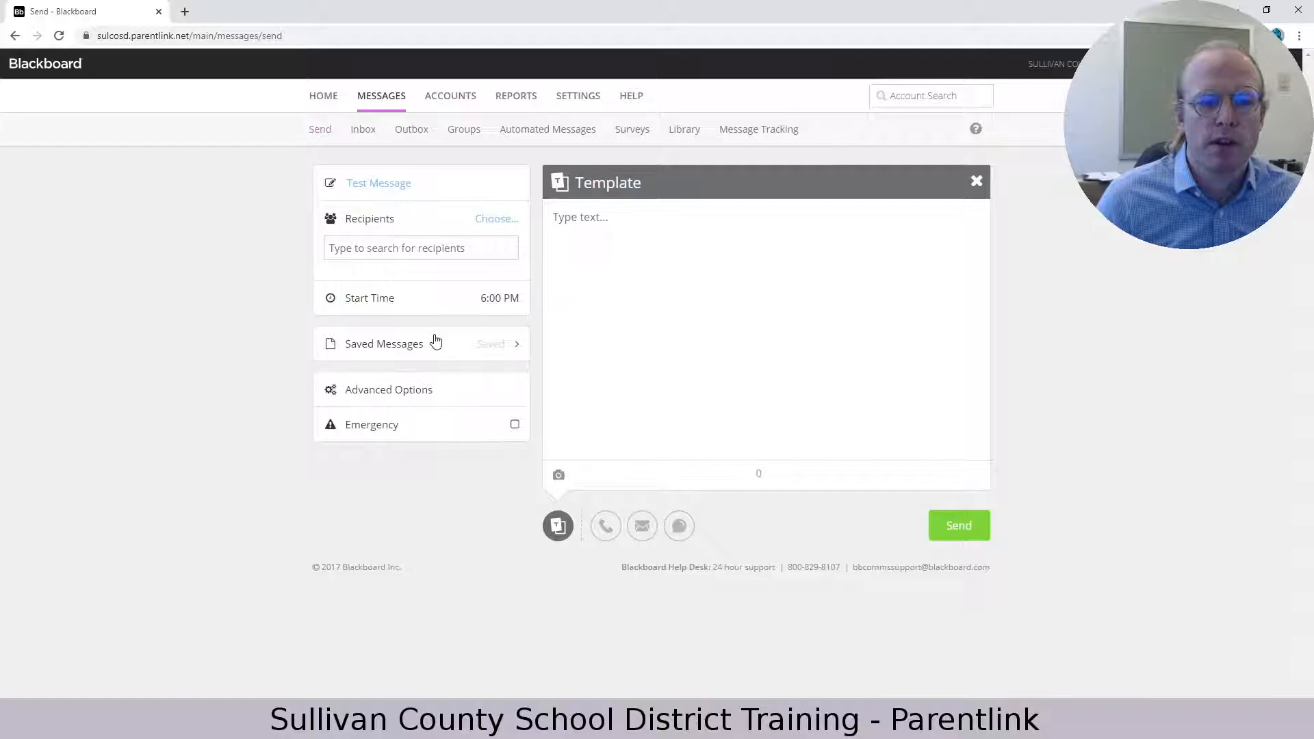
{"action": "left_click", "coordinate": [428, 392]}
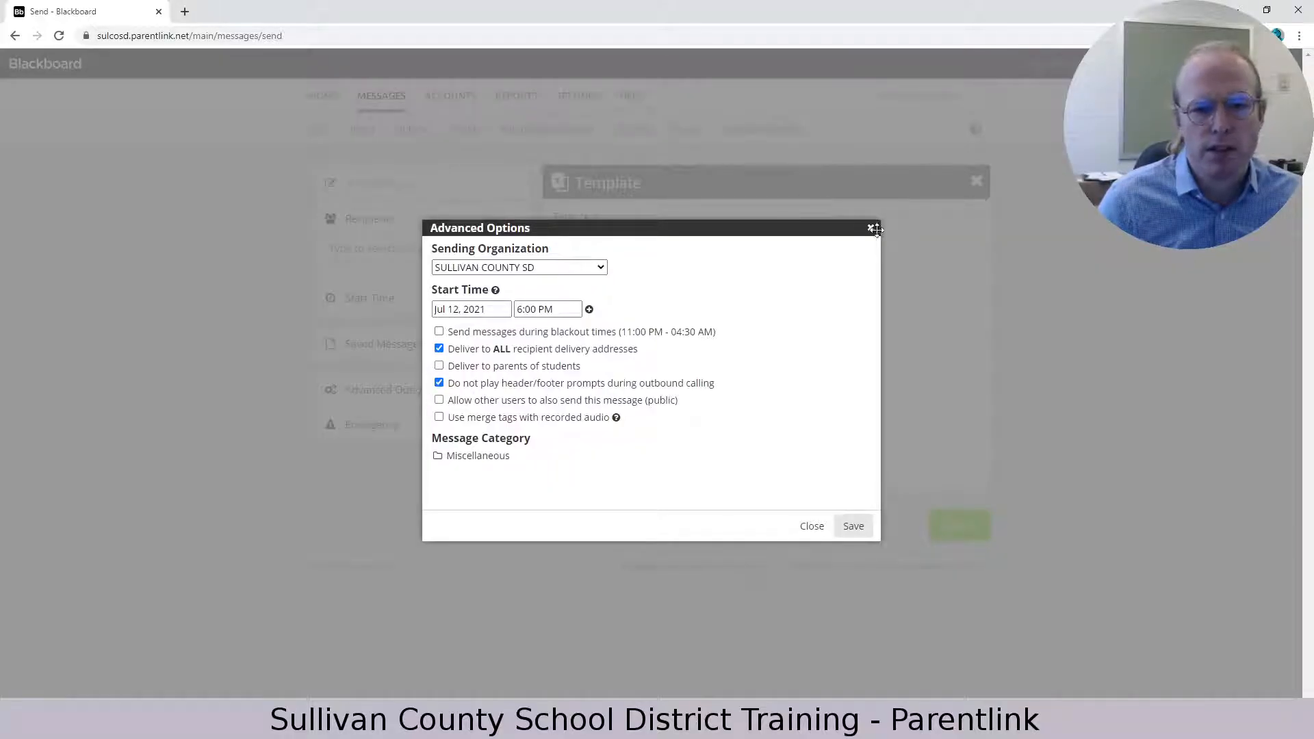
{"action": "left_click", "coordinate": [871, 229]}
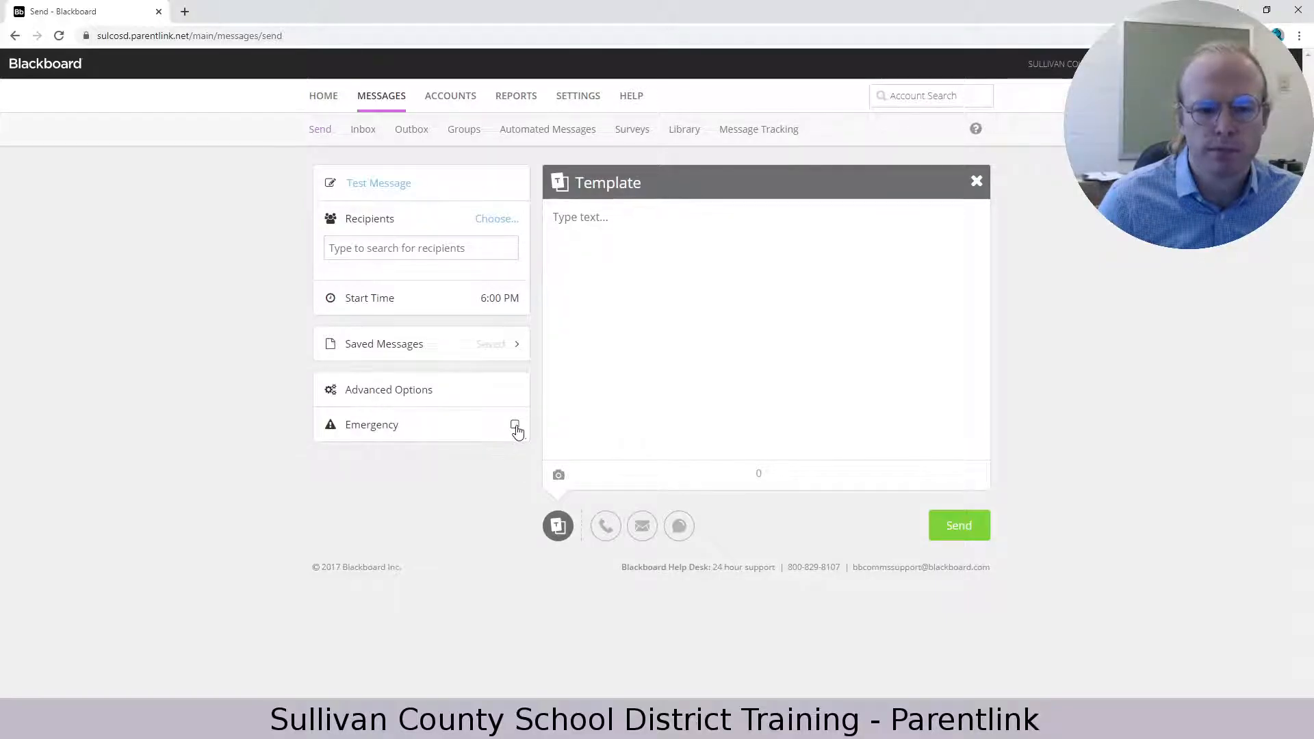
{"action": "left_click", "coordinate": [417, 430]}
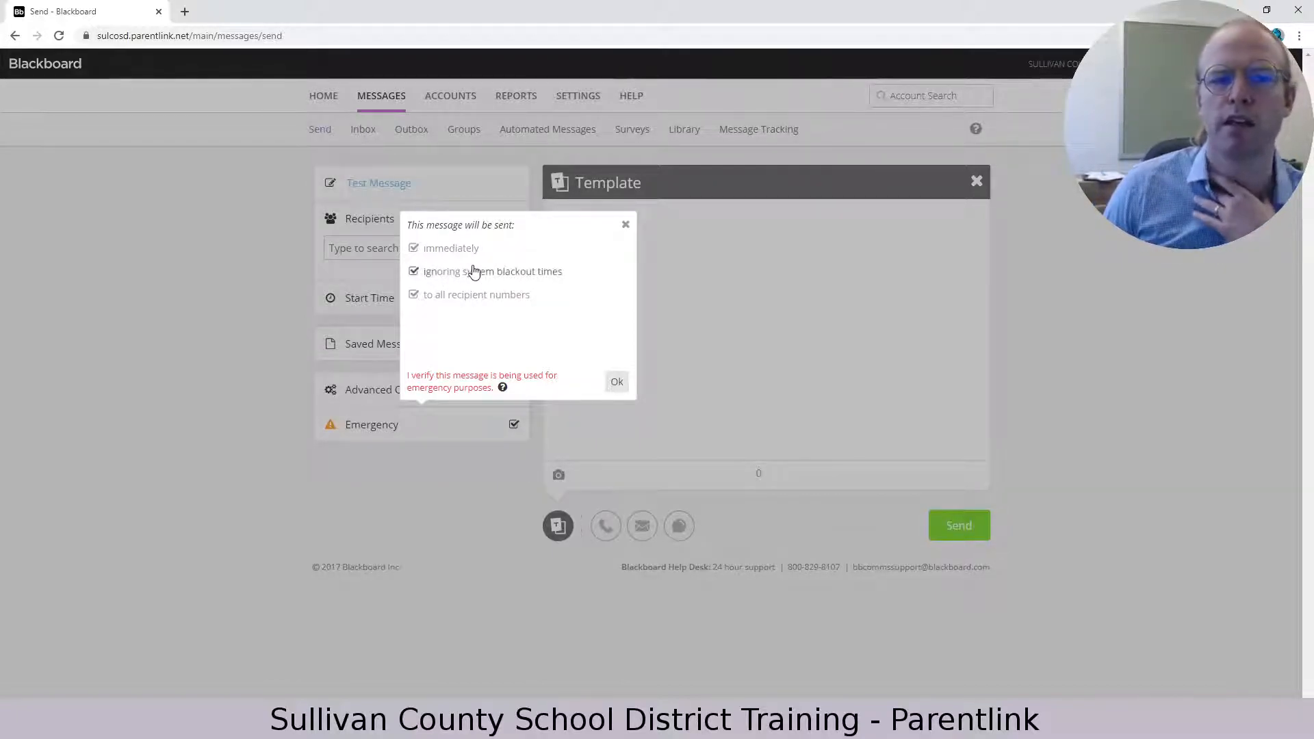
{"action": "left_click", "coordinate": [625, 226]}
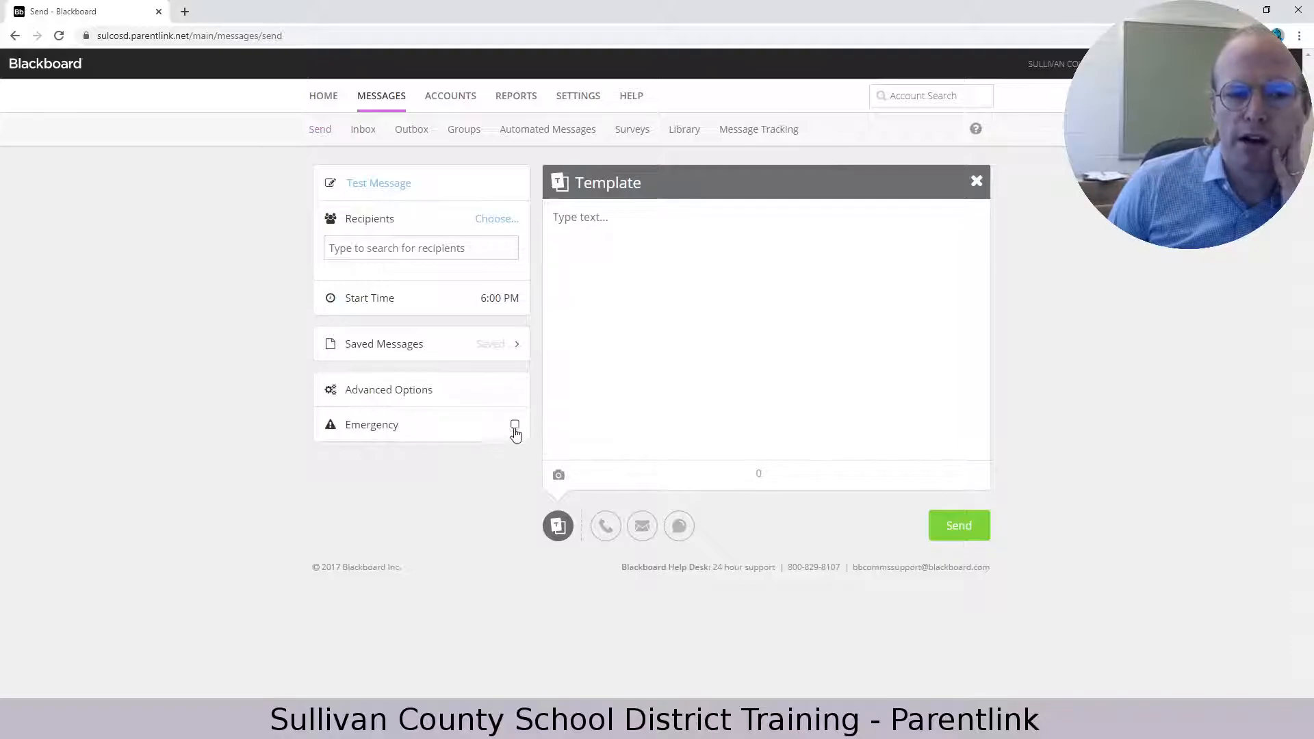
Enter the template 'This is a recorded message from the Sullivan County School District...Here's the message.' and open the Phone version.
{"action": "left_click", "coordinate": [615, 263]}
{"action": "type", "text": "Th"}
{"action": "key", "text": "BackSpace"}
{"action": "key", "text": "BackSpace"}
{"action": "type", "text": "T"}
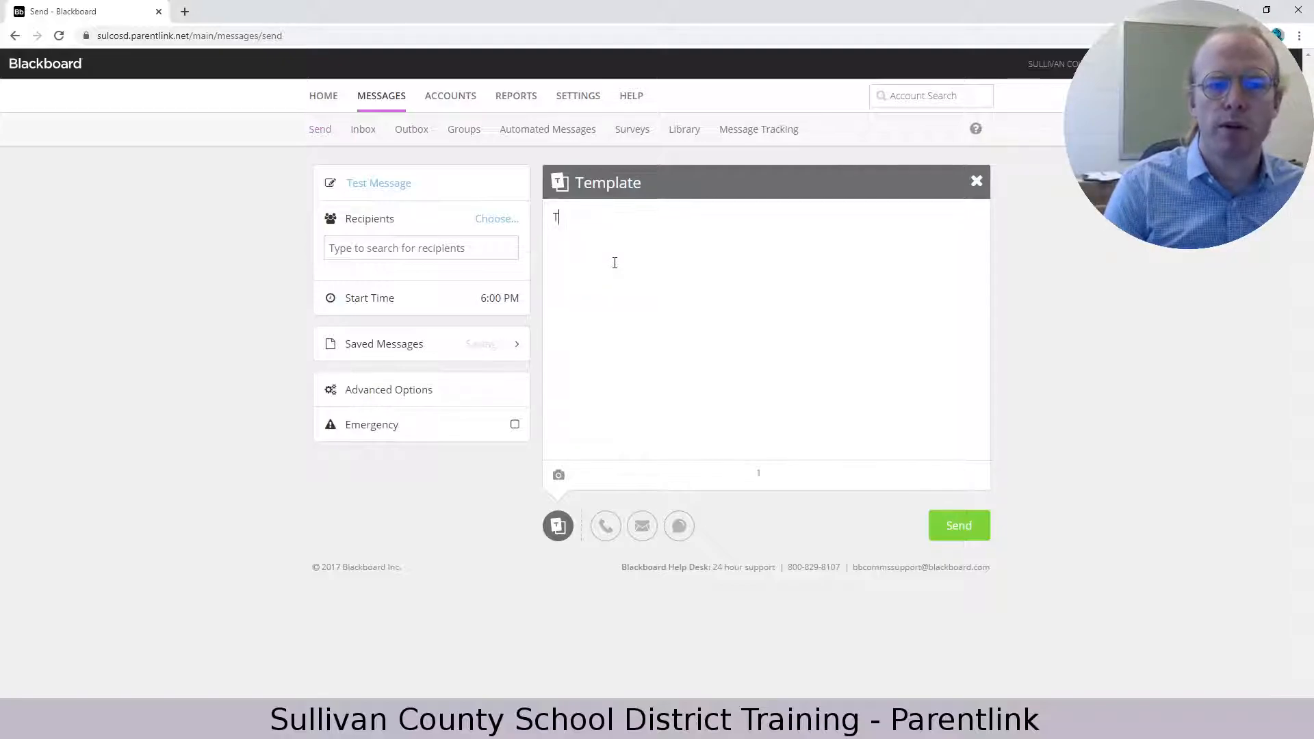
{"action": "type", "text": "his is a rec"}
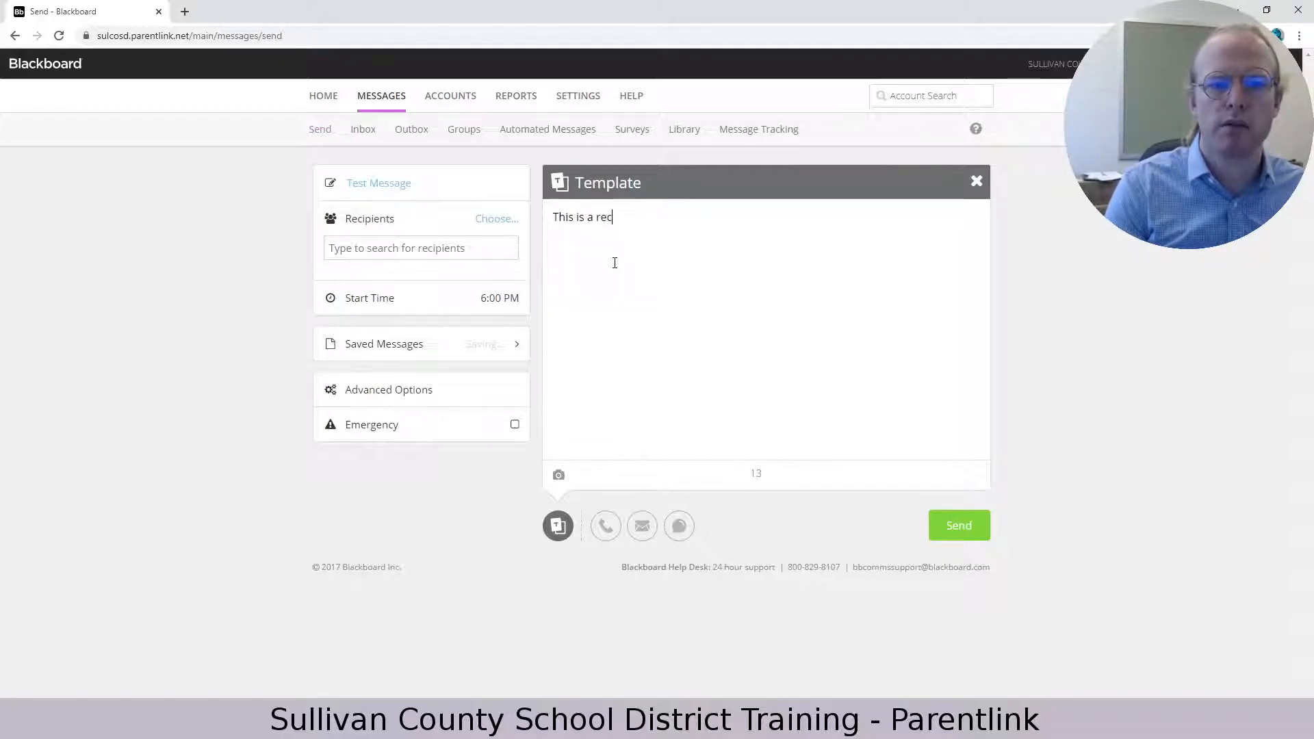
{"action": "type", "text": "orded message from the Sullivan County School Distric"}
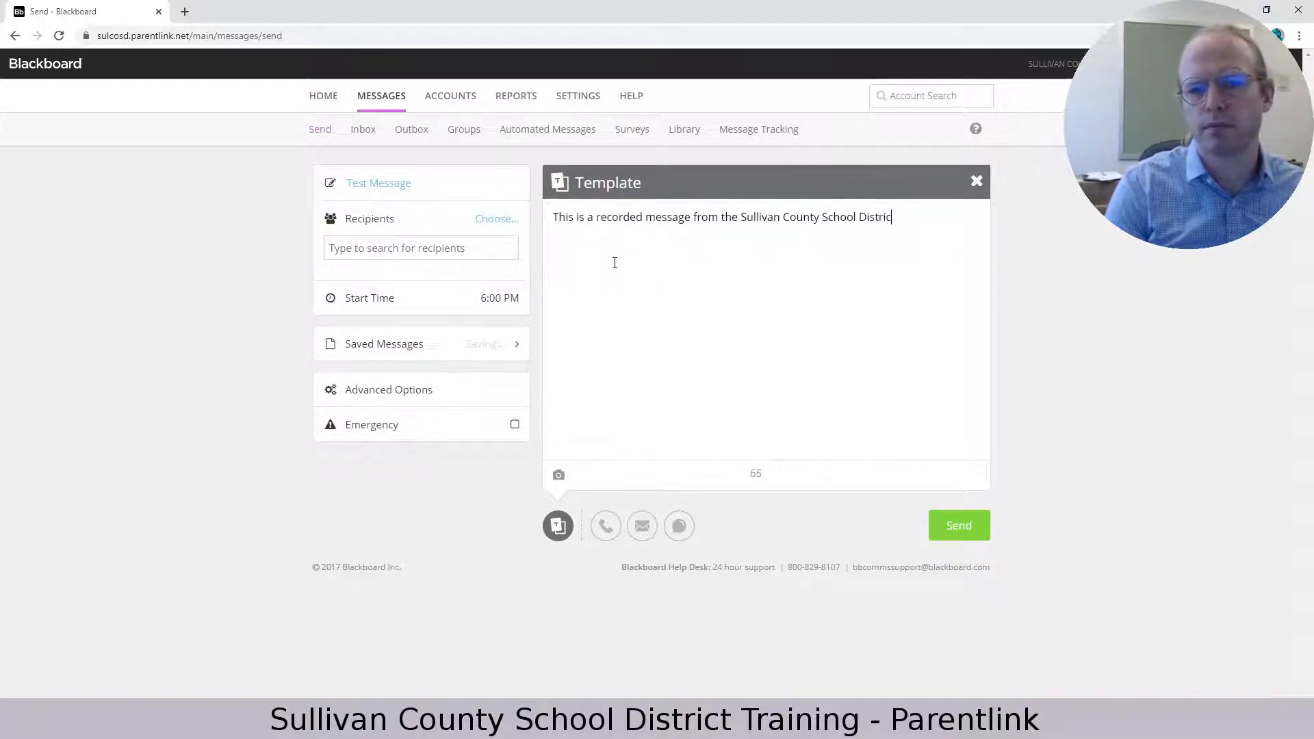
{"action": "type", "text": "t...Here's the mes"}
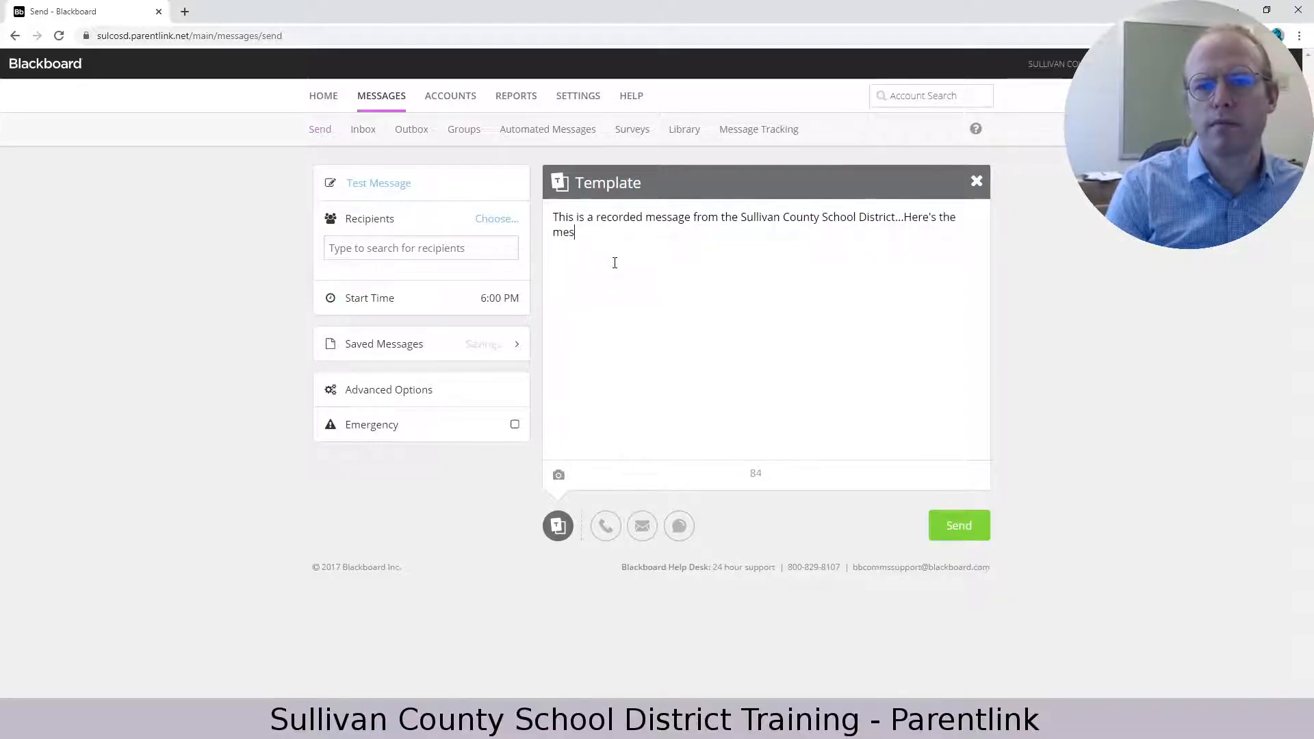
{"action": "type", "text": "sage."}
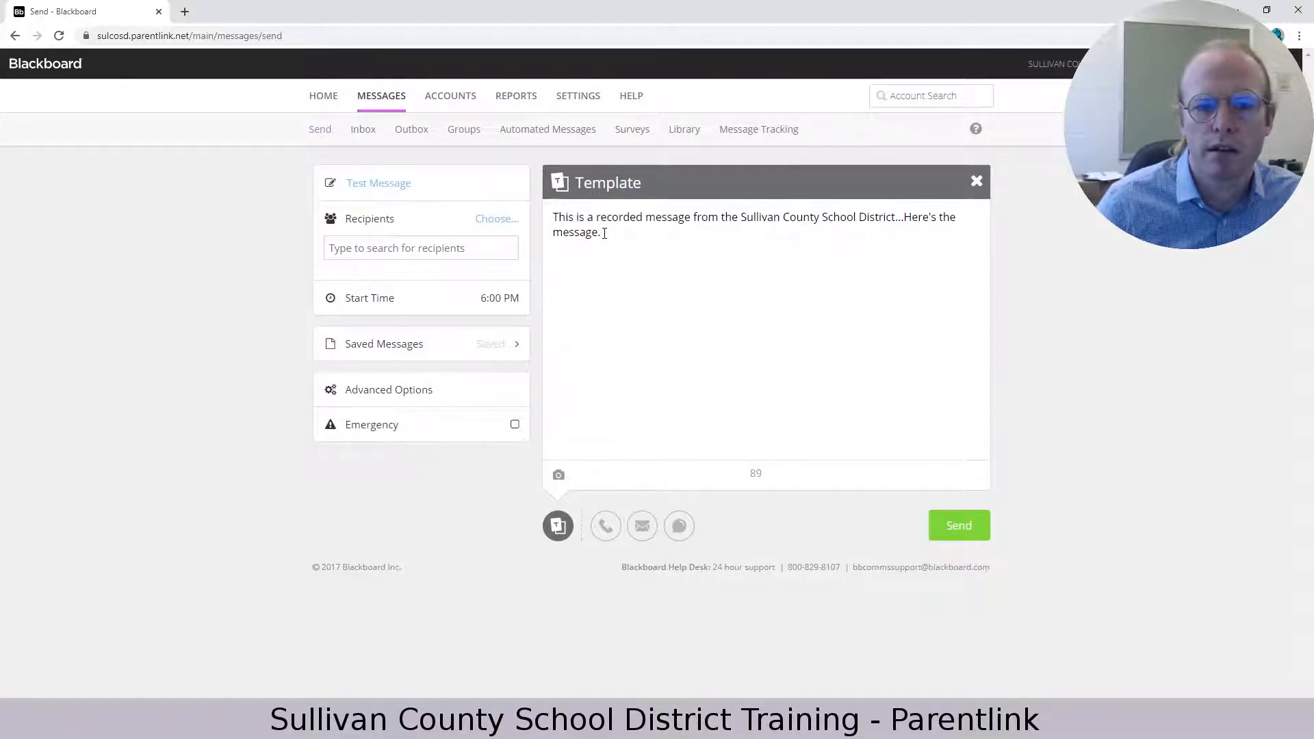
{"action": "key", "text": "ctrl+a"}
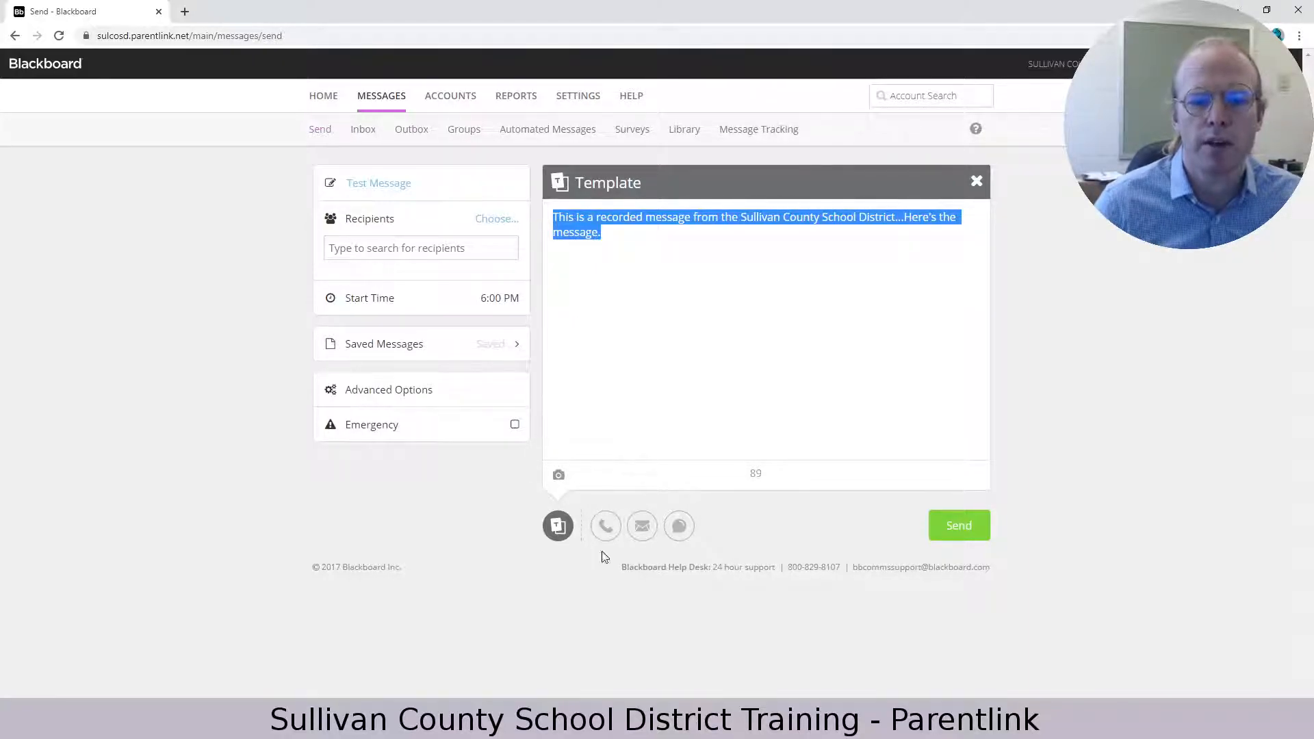
{"action": "left_click", "coordinate": [606, 527]}
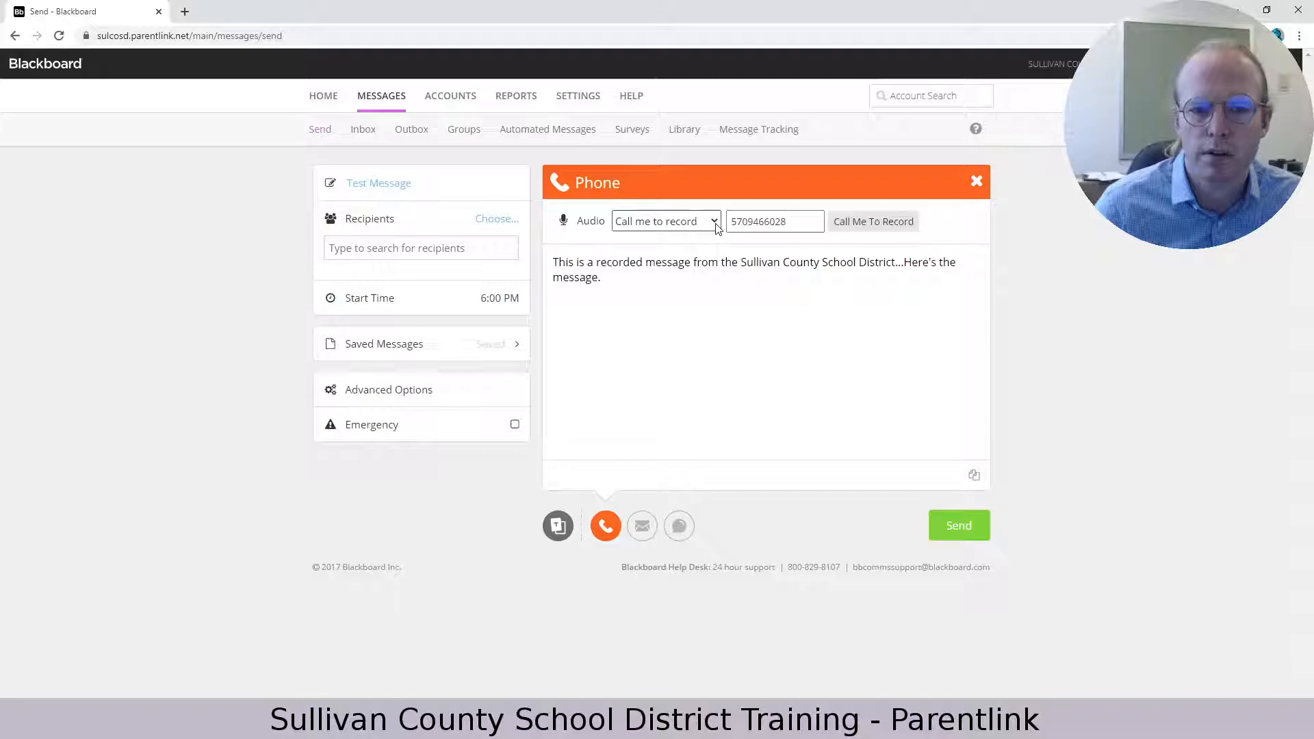
{"action": "left_click", "coordinate": [790, 223]}
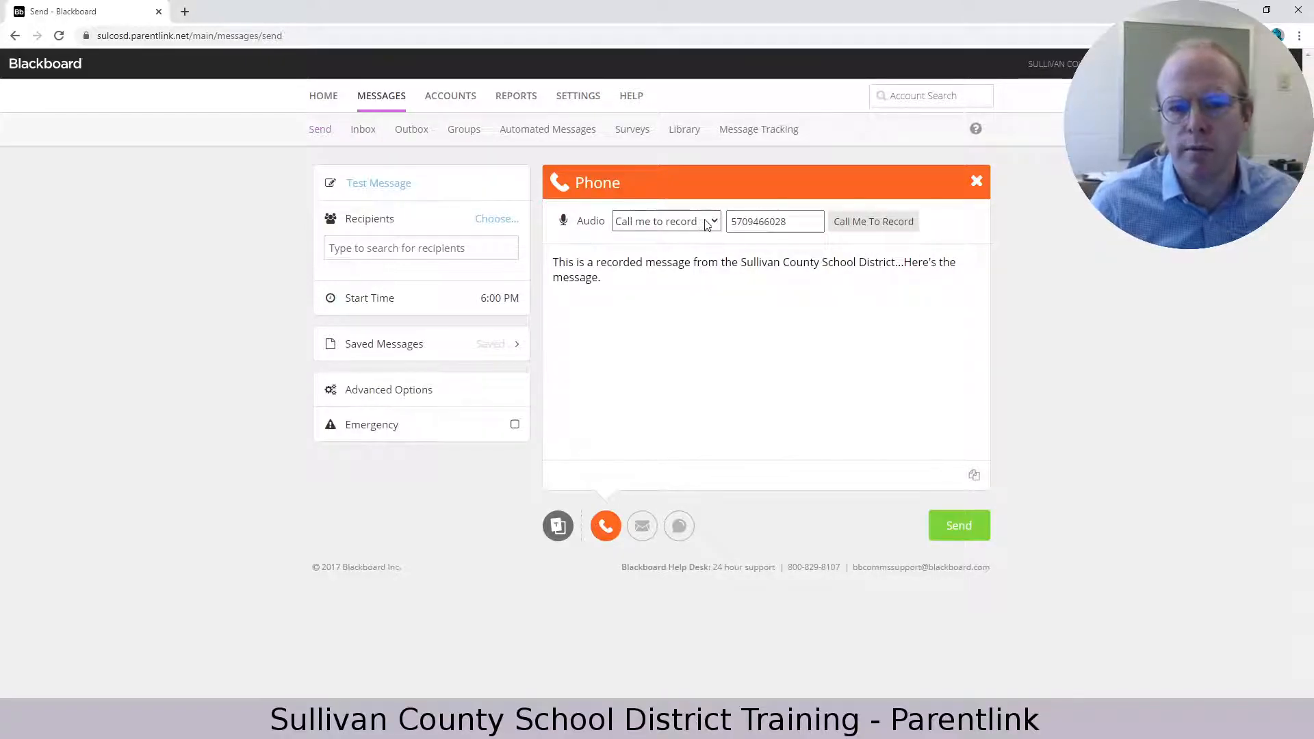
{"action": "left_click", "coordinate": [617, 275]}
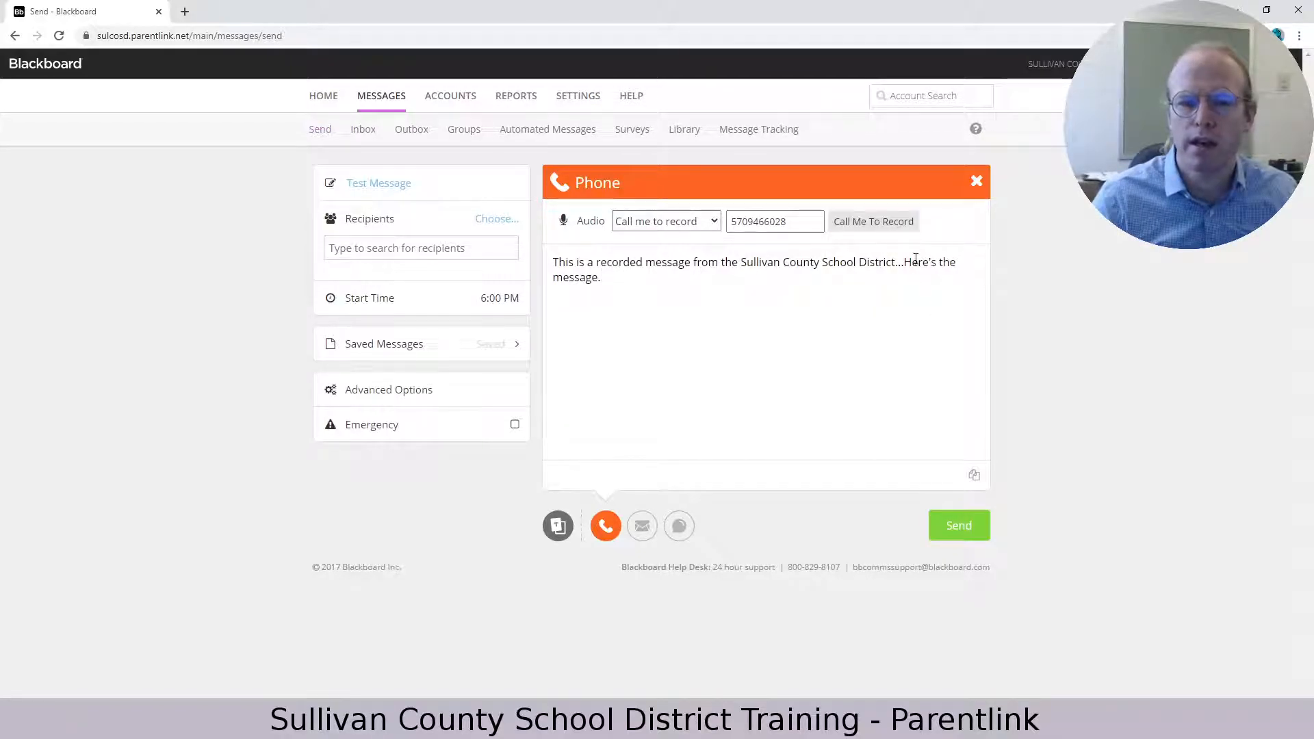
Use Call Me To Record to record a 13-second audio message for the phone version.
{"action": "left_click", "coordinate": [884, 227]}
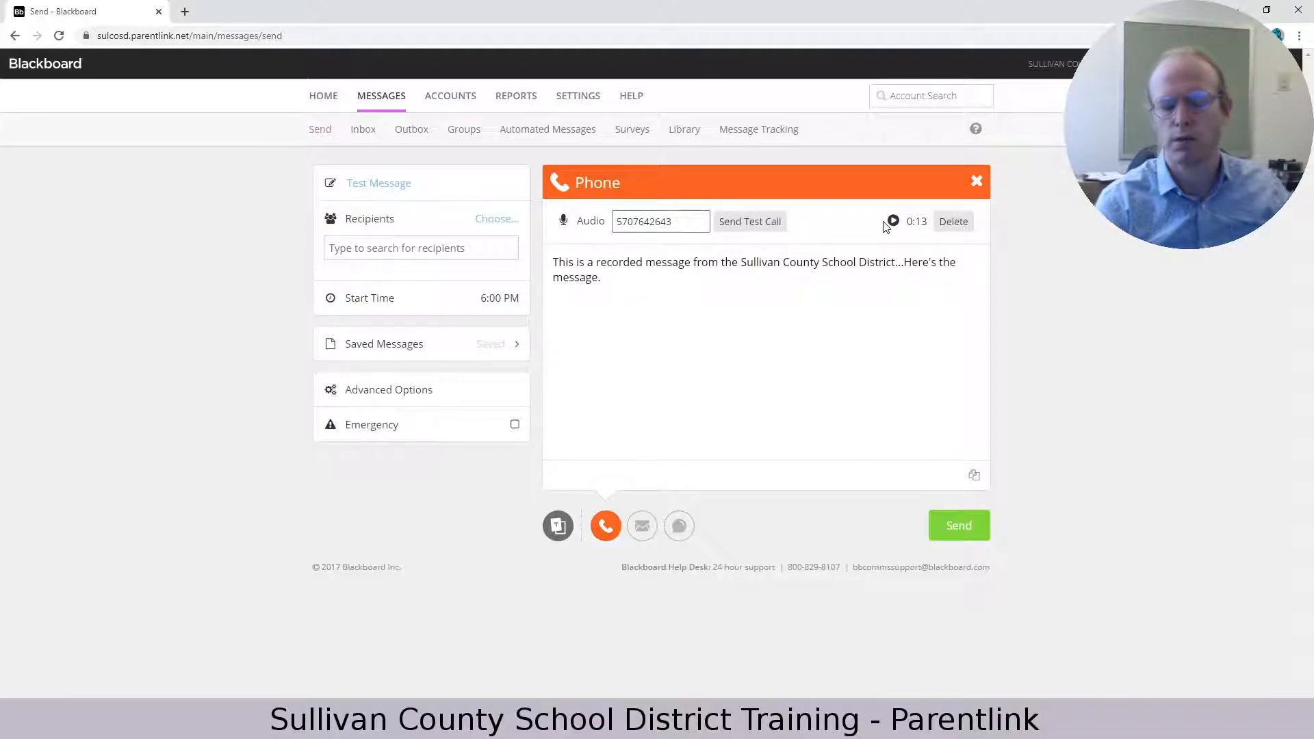
{"action": "left_click", "coordinate": [885, 225]}
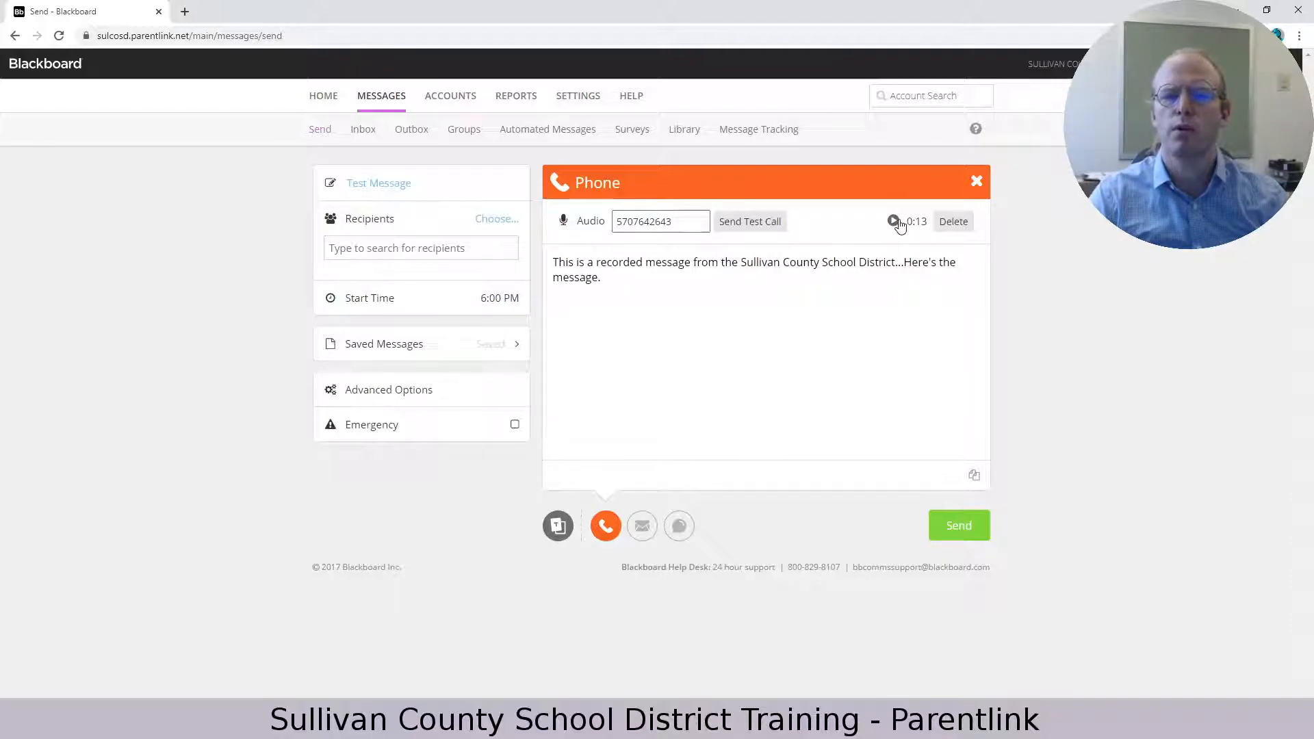
{"action": "left_click", "coordinate": [894, 222]}
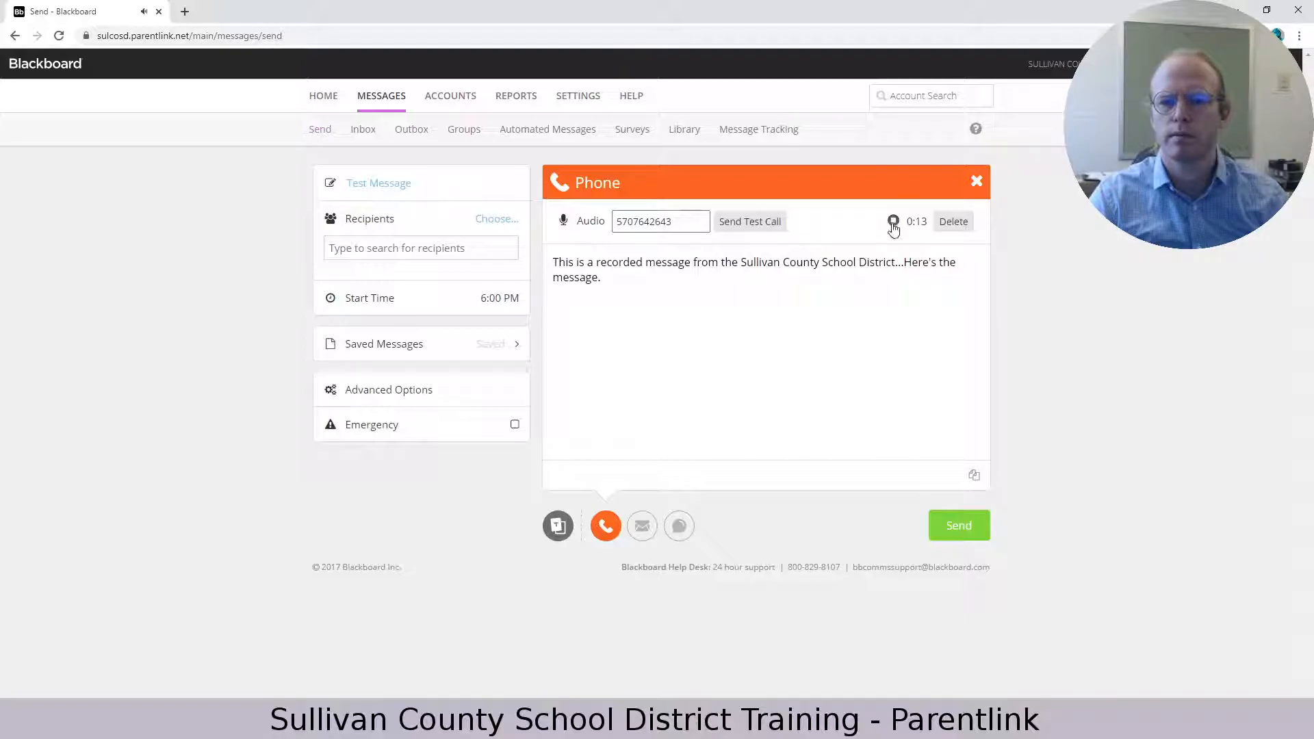
{"action": "left_click", "coordinate": [894, 221]}
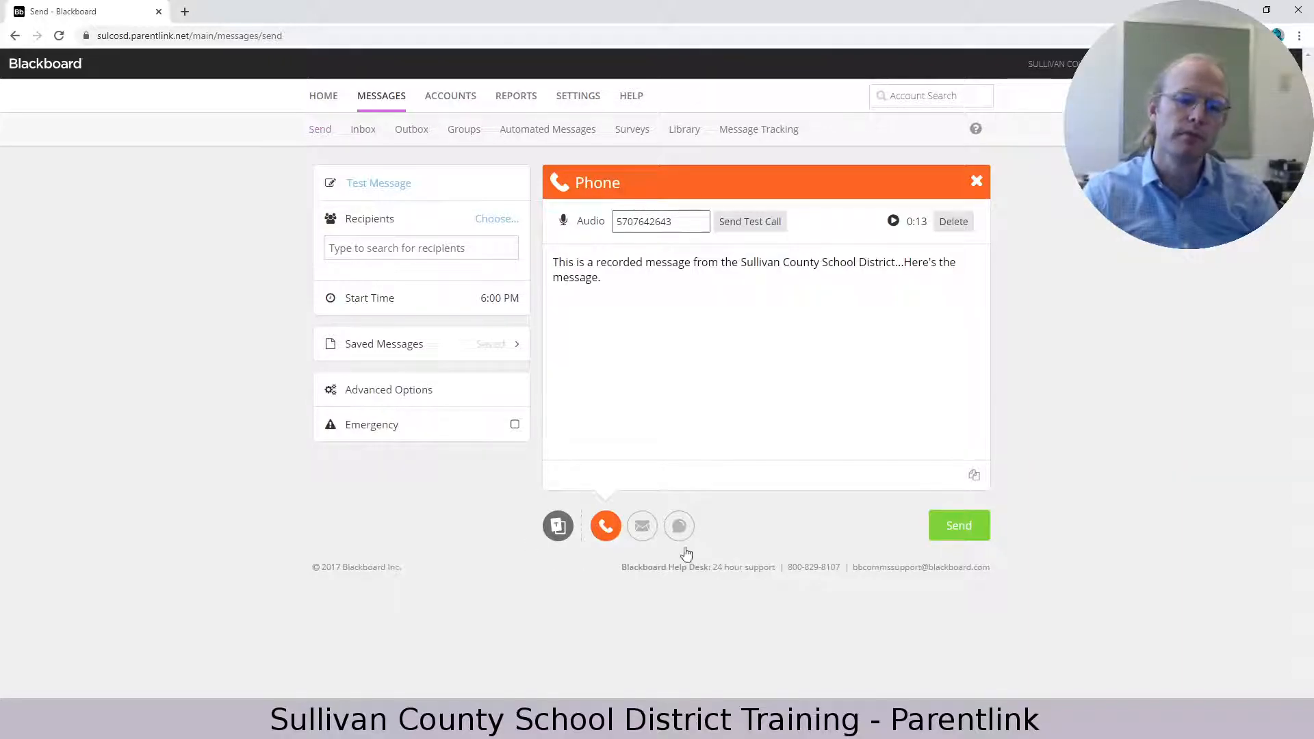
In the email version, add the greeting 'Dear Families,' above the message body.
{"action": "left_click", "coordinate": [642, 526]}
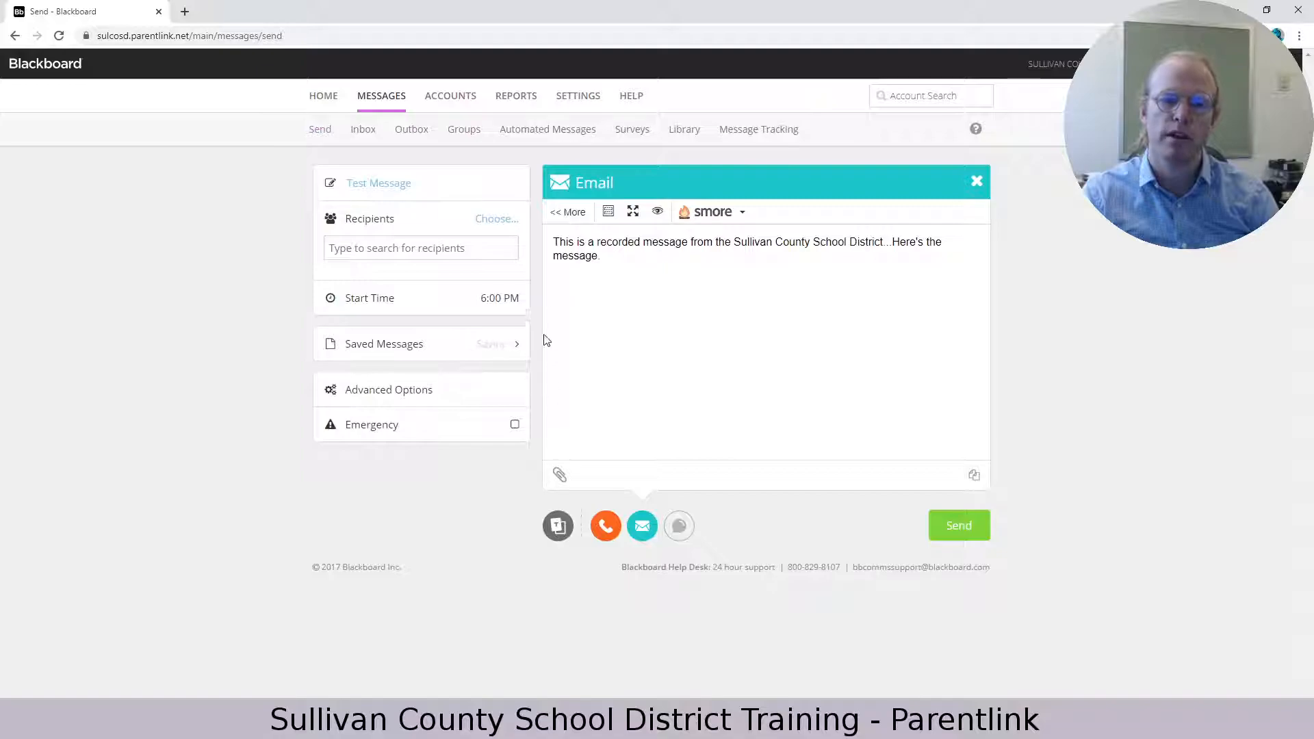
{"action": "left_click", "coordinate": [555, 238]}
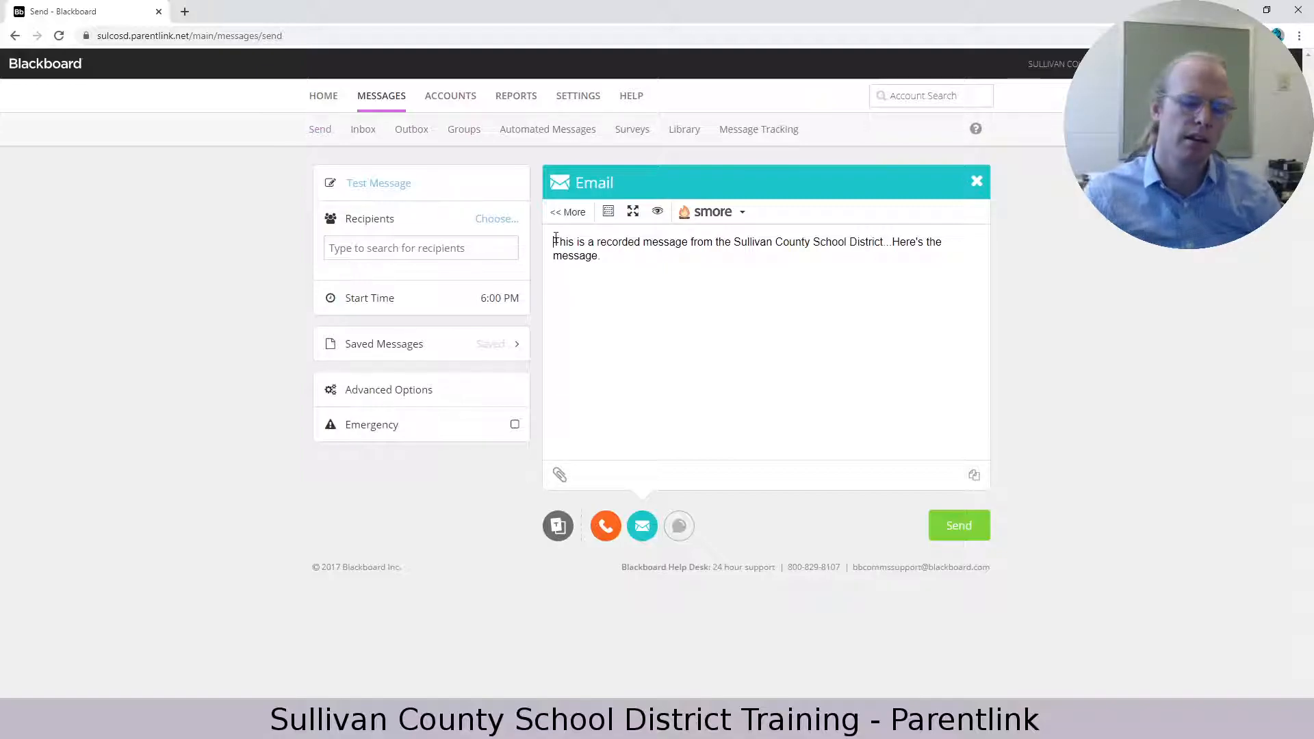
{"action": "key", "text": "Return"}
{"action": "key", "text": "Return"}
{"action": "type", "text": "Dear Families,"}
Sign off with 'Sincerely,' the sender's name, 'Technology Director' and 'Sullivan County School District'.
{"action": "key", "text": "Return"}
{"action": "key", "text": "Return"}
{"action": "type", "text": "Sincerely"}
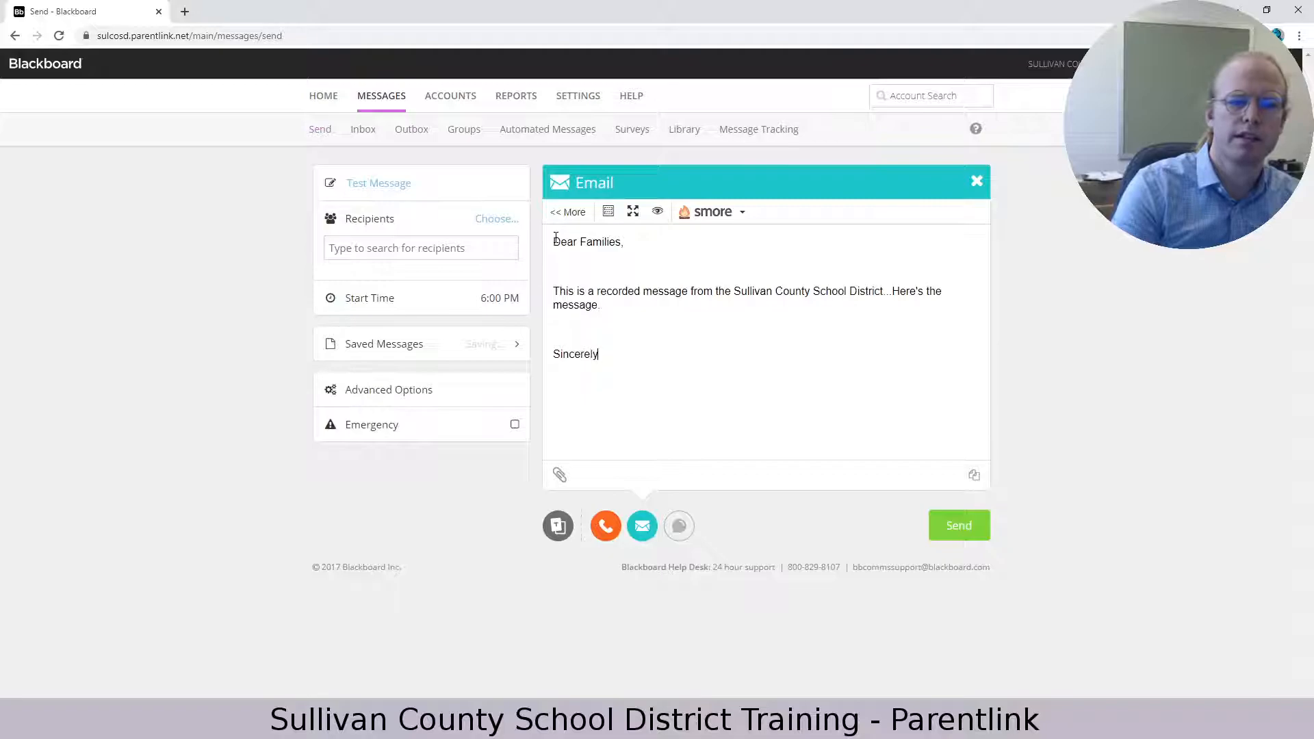
{"action": "type", "text": ",  Lance Mabus"}
{"action": "key", "text": "Return"}
{"action": "type", "text": "Technology Director"}
{"action": "key", "text": "Return"}
{"action": "type", "text": "Sullivan County School District"}
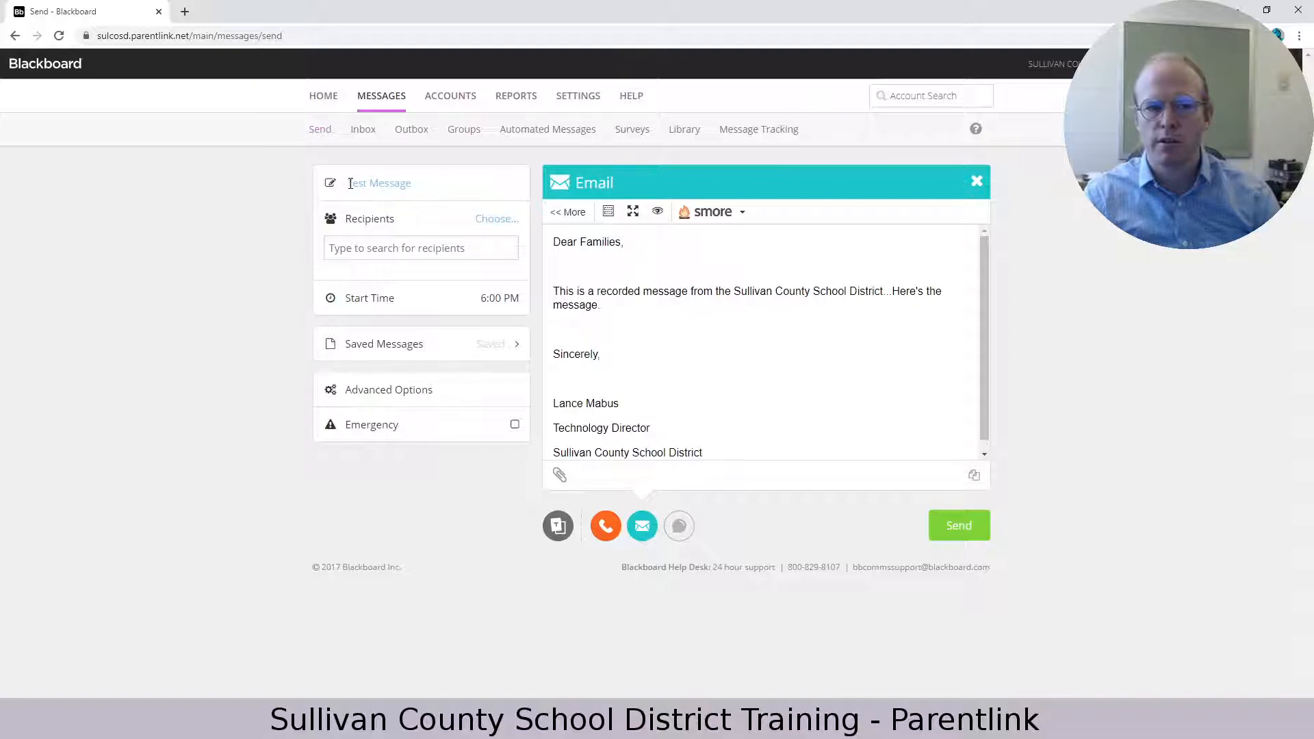
{"action": "left_click_drag", "start_coordinate": [350, 183], "coordinate": [413, 184]}
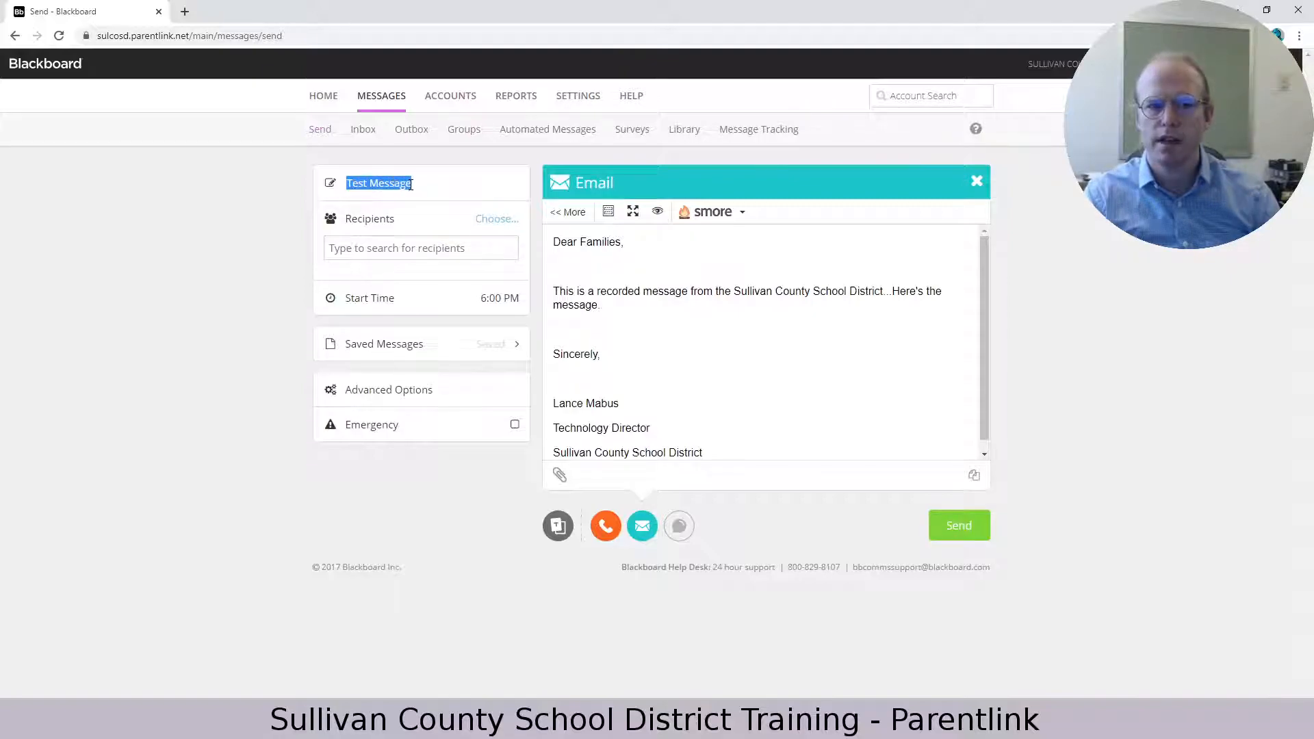
{"action": "left_click_drag", "start_coordinate": [553, 241], "coordinate": [734, 326]}
{"action": "scroll", "coordinate": [660, 352], "scroll_direction": "up", "scroll_amount": 1}
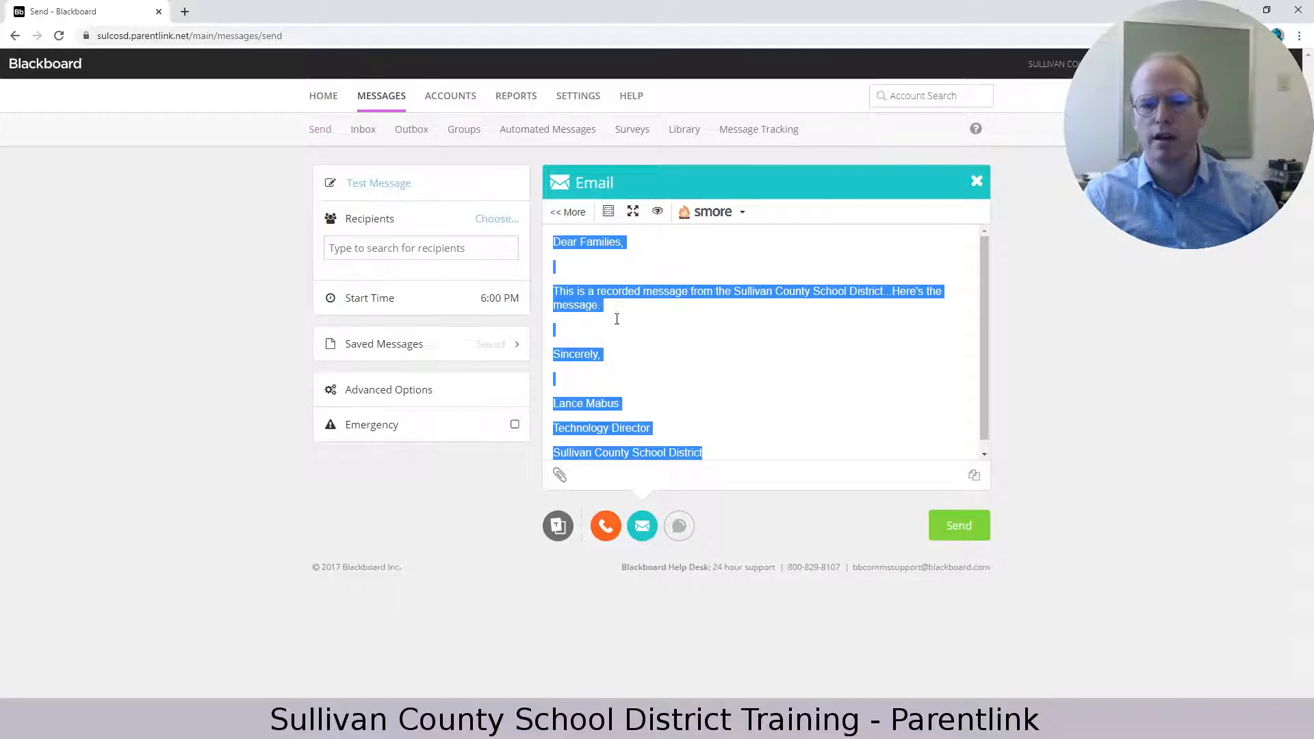
{"action": "left_click", "coordinate": [600, 280]}
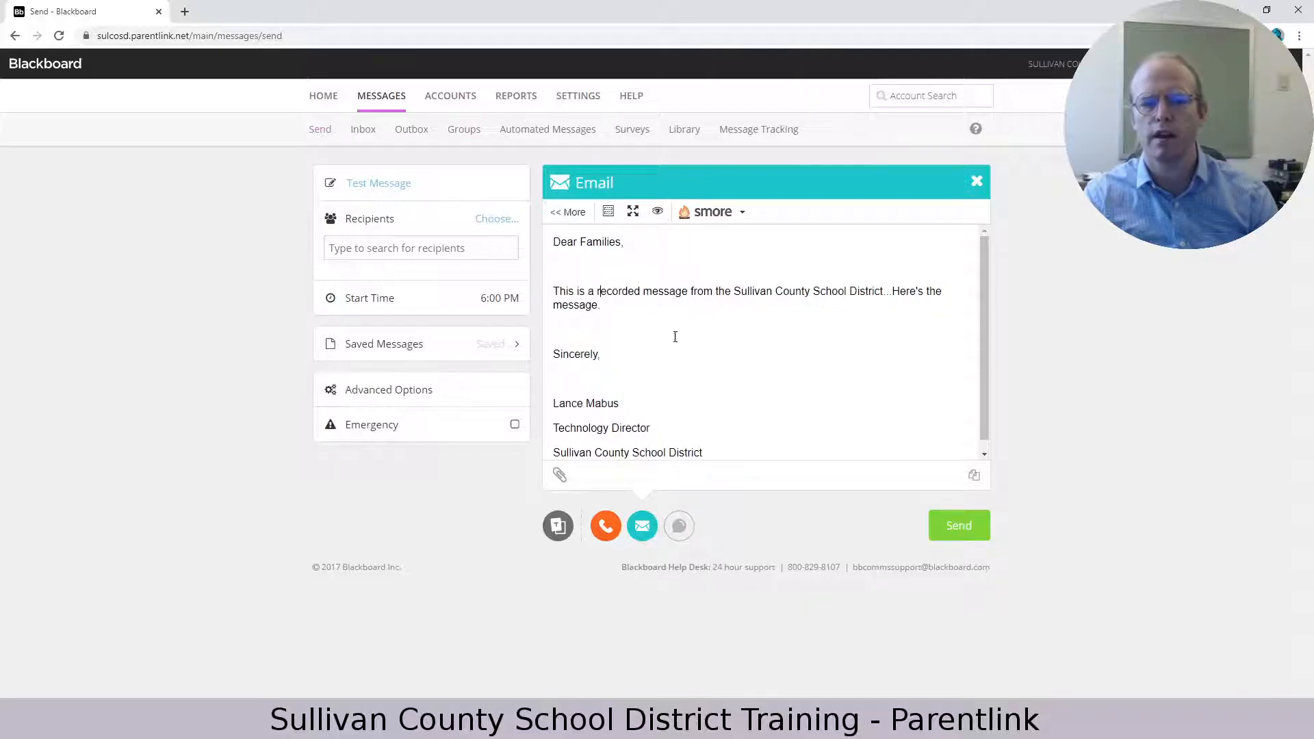
{"action": "left_click", "coordinate": [679, 527]}
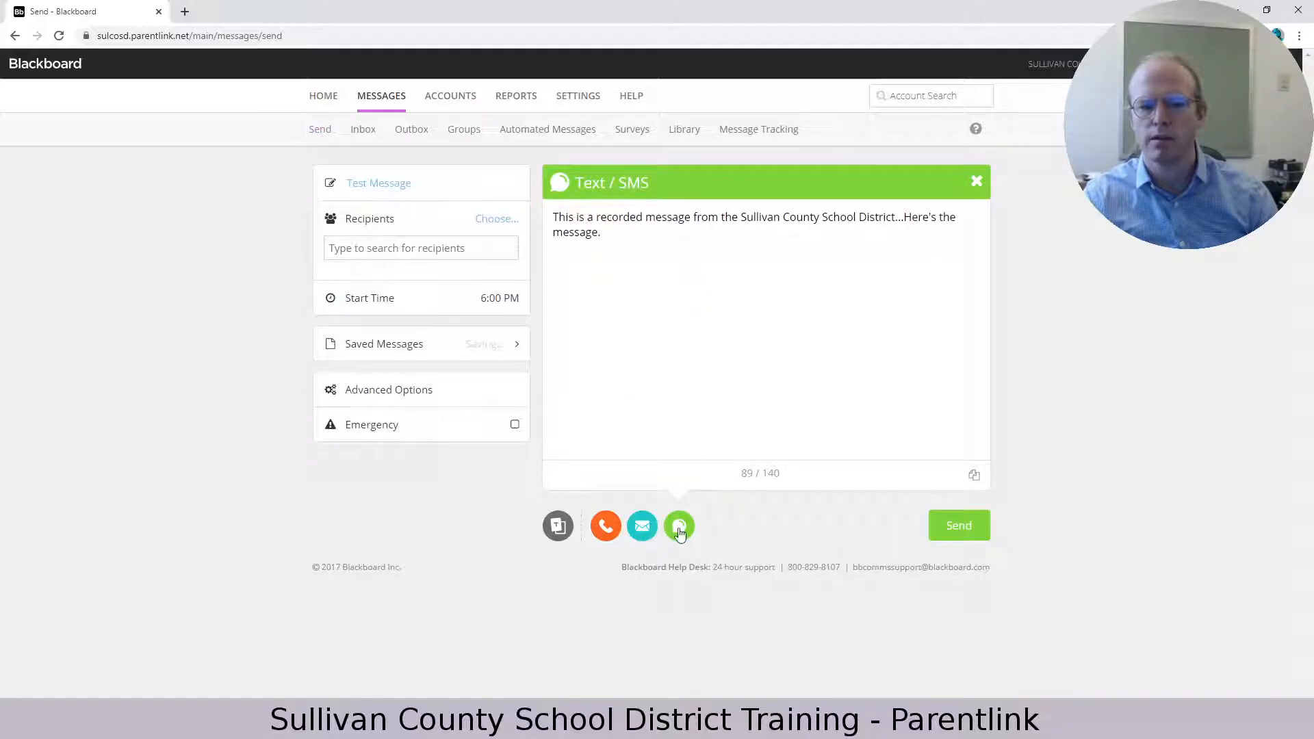
{"action": "left_click", "coordinate": [642, 533]}
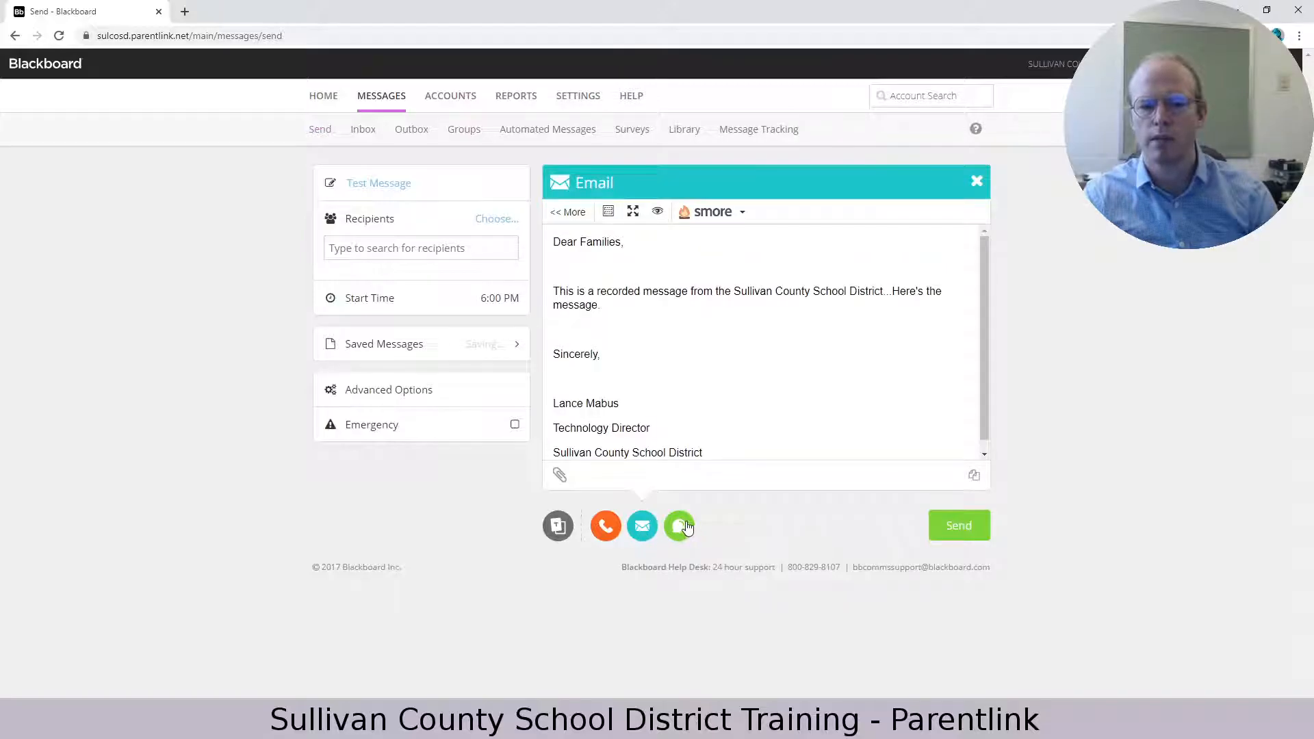
{"action": "left_click", "coordinate": [684, 527]}
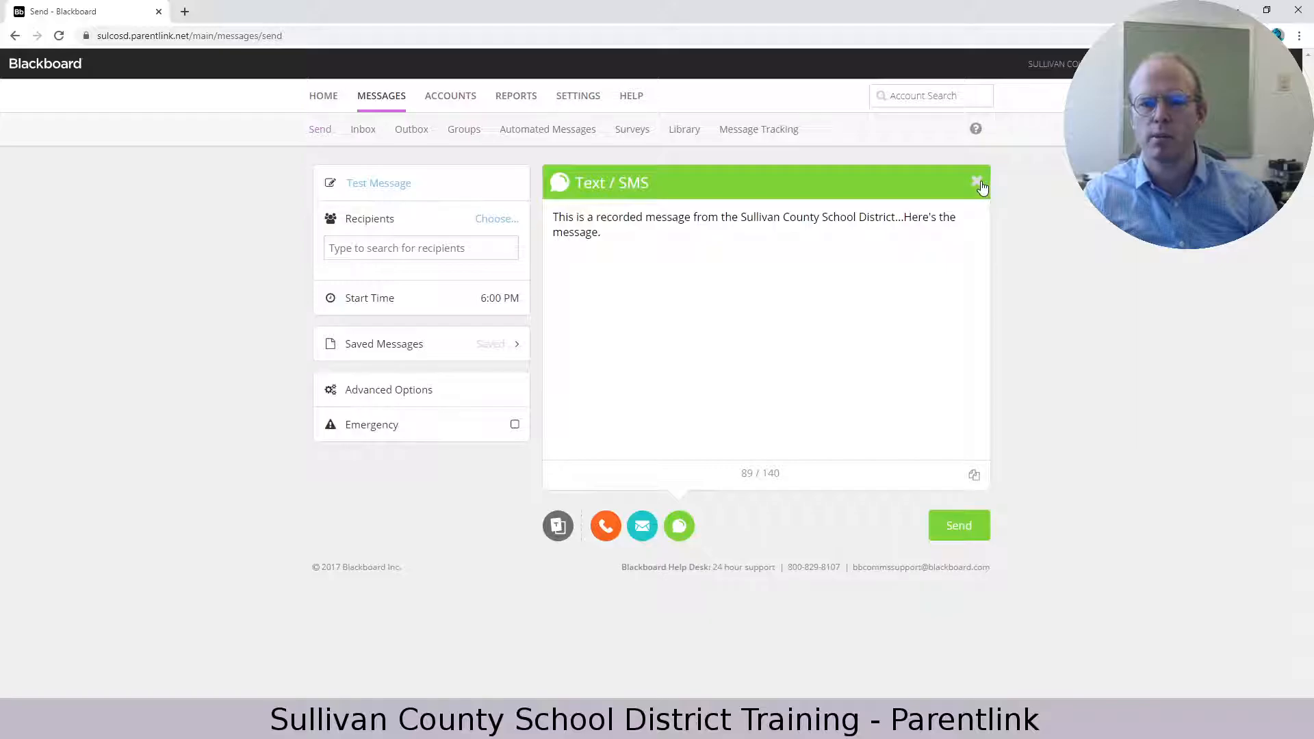
{"action": "left_click", "coordinate": [979, 184]}
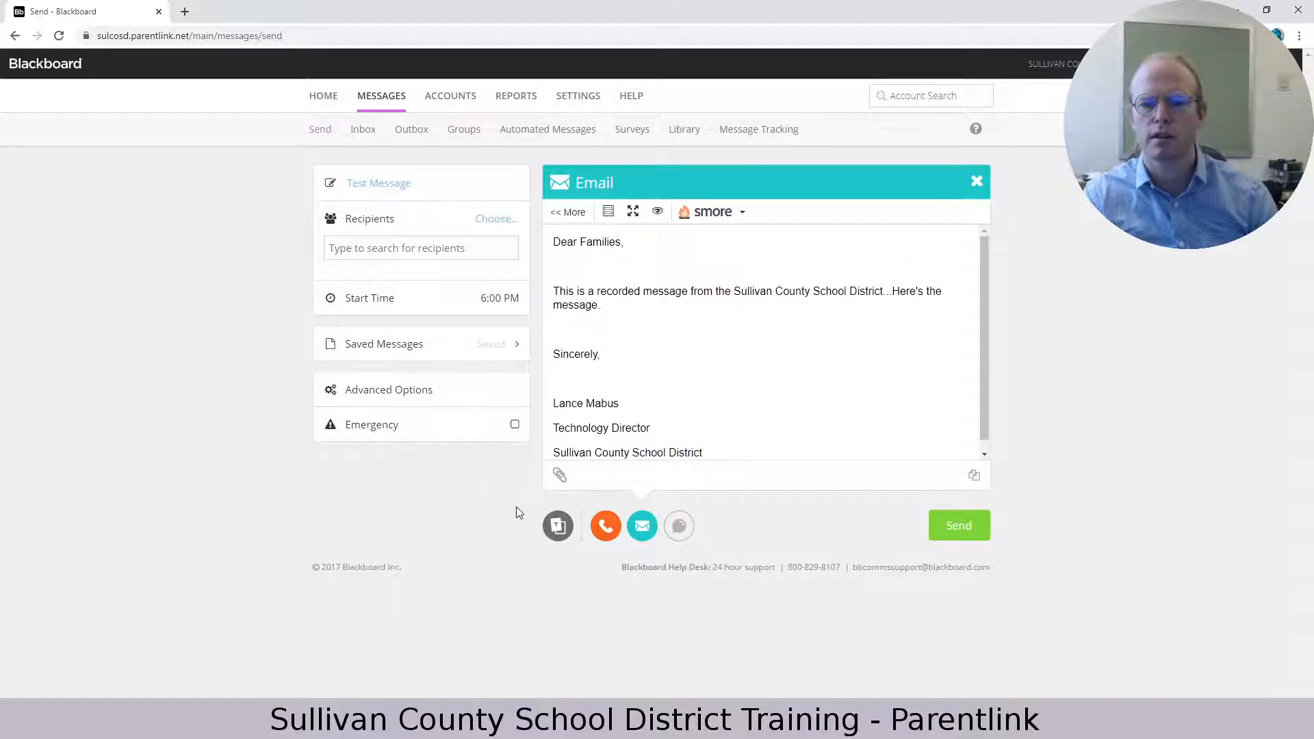